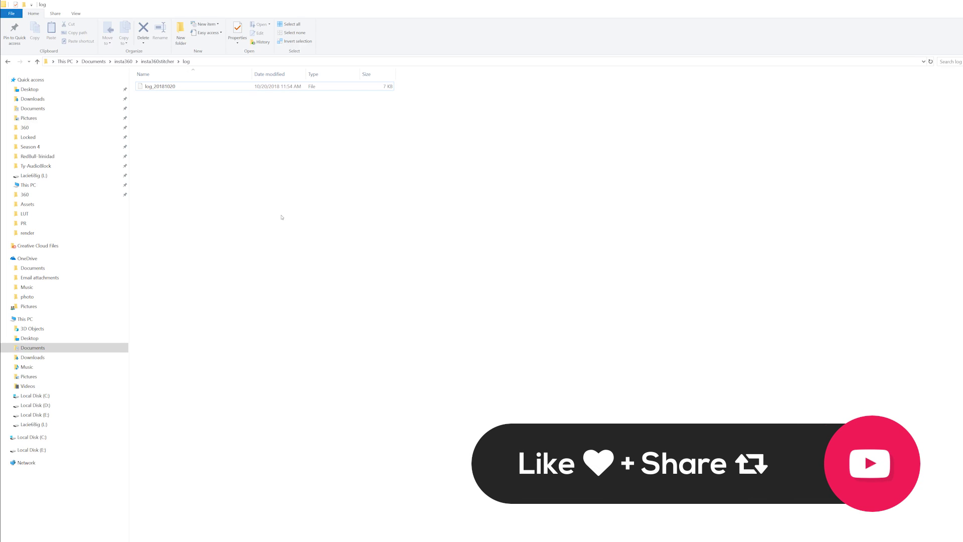
Delete the old log_20181020 file from Documents > insta360 > insta360stitcher > log
left_click(30, 110)
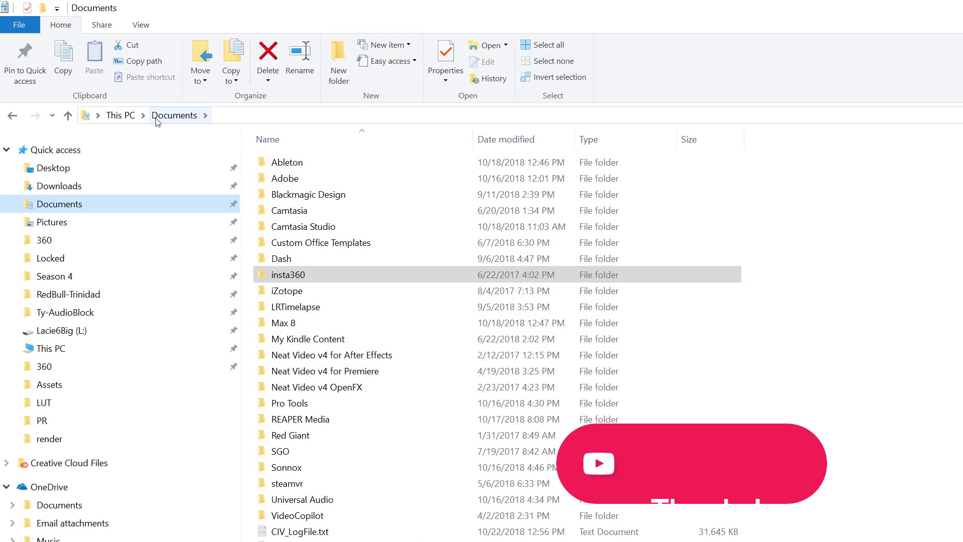
mouse_move(279, 278)
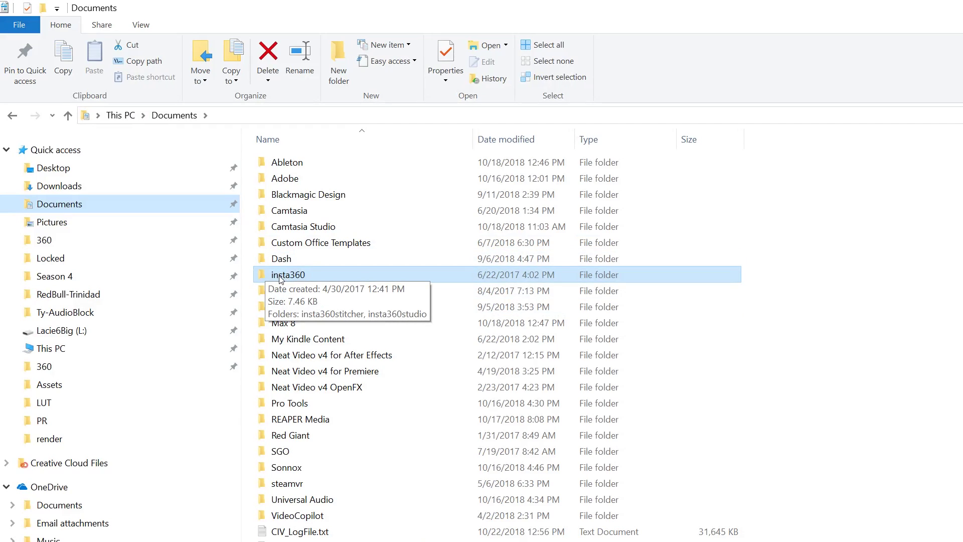
double_click(288, 279)
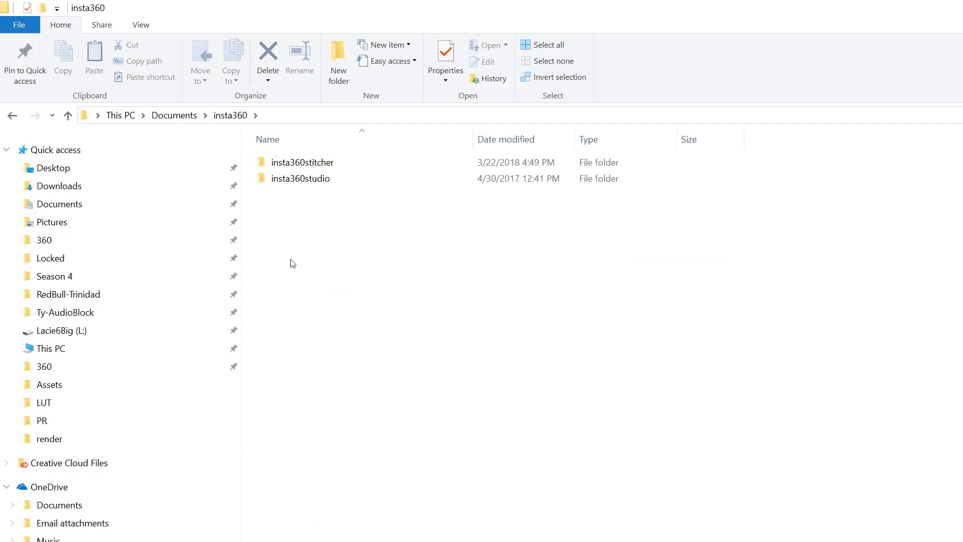
mouse_move(290, 171)
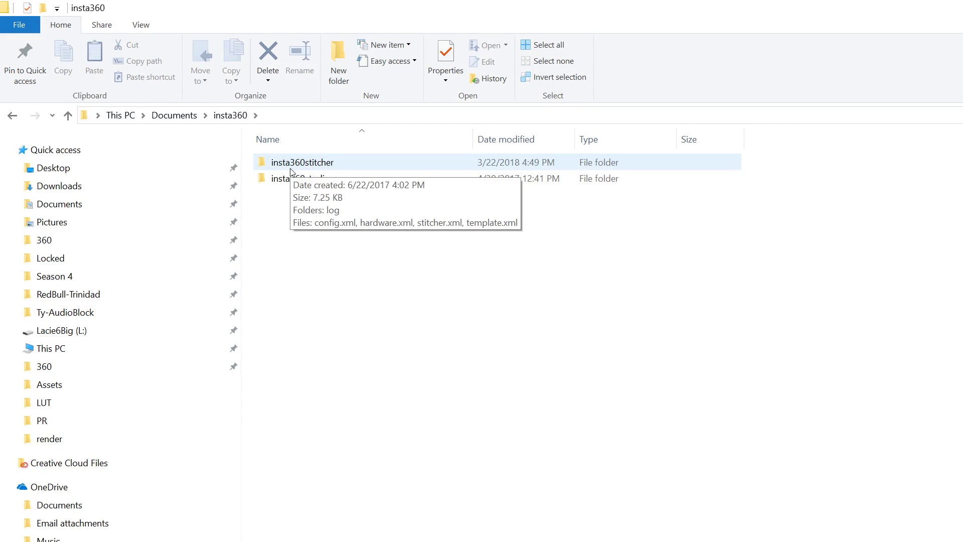
double_click(290, 169)
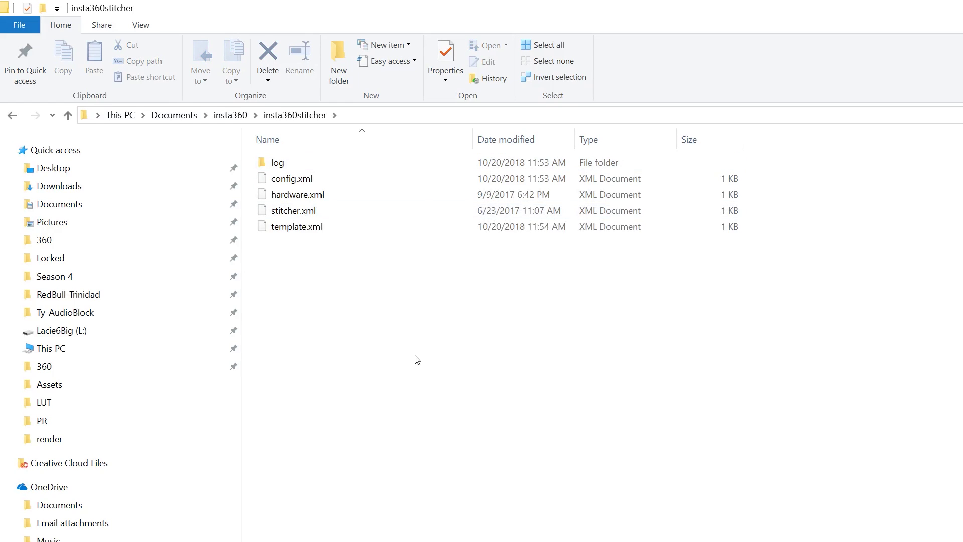
double_click(271, 162)
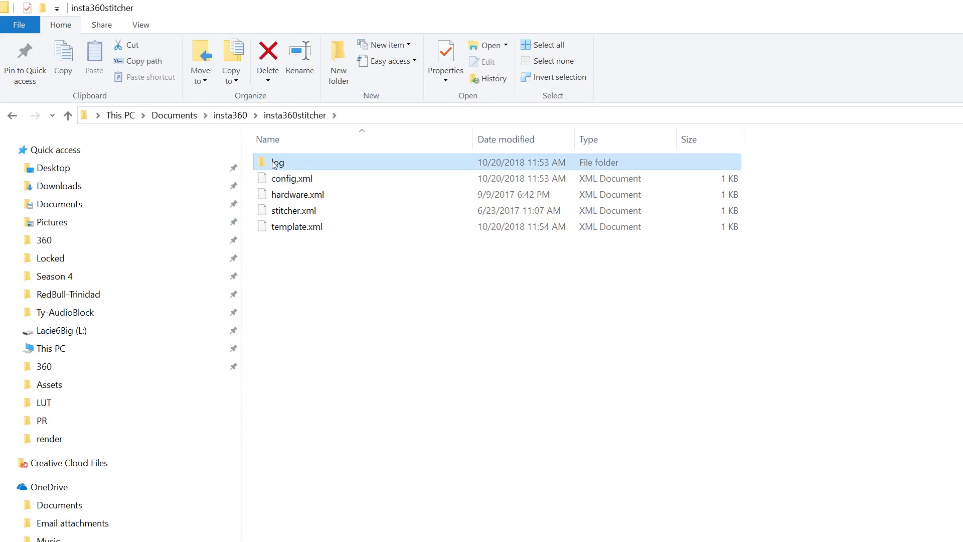
left_click(302, 168)
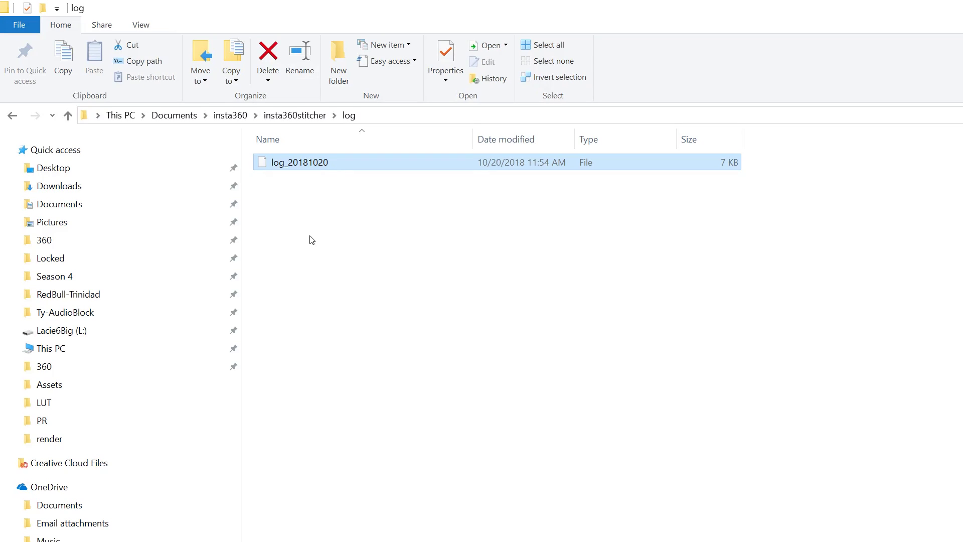
key("Delete")
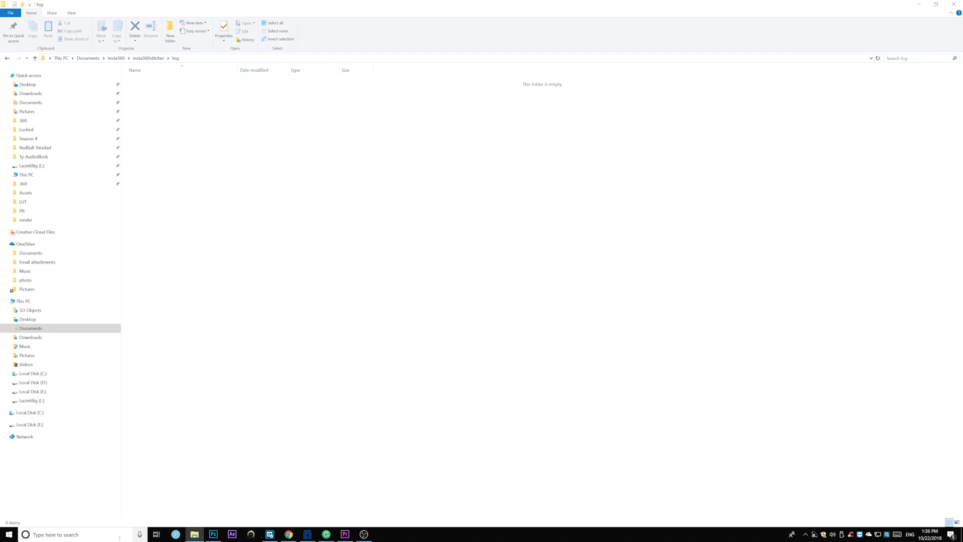
Launch Insta360 Stitcher from the Start search and return Explorer to the Pro2 footage folder
left_click(120, 536)
type("insta")
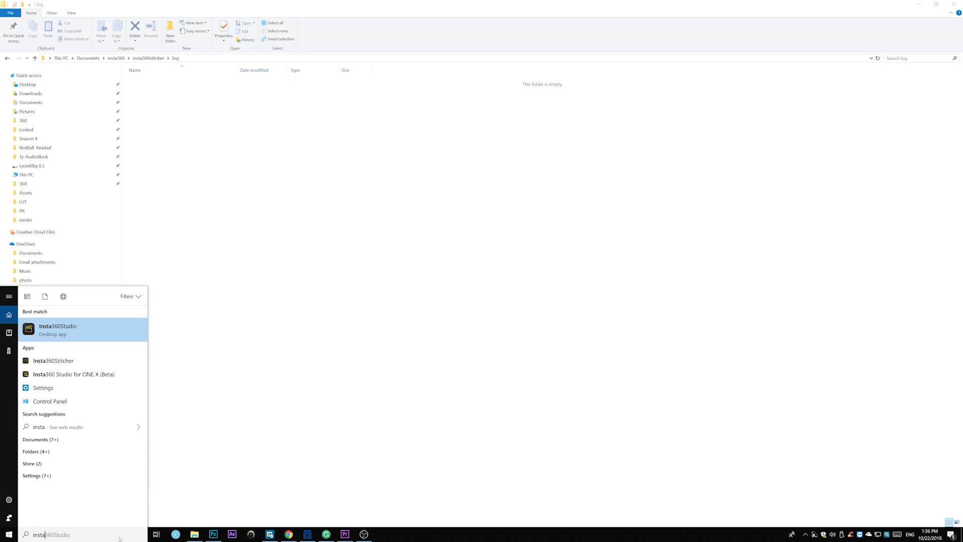
key("Return")
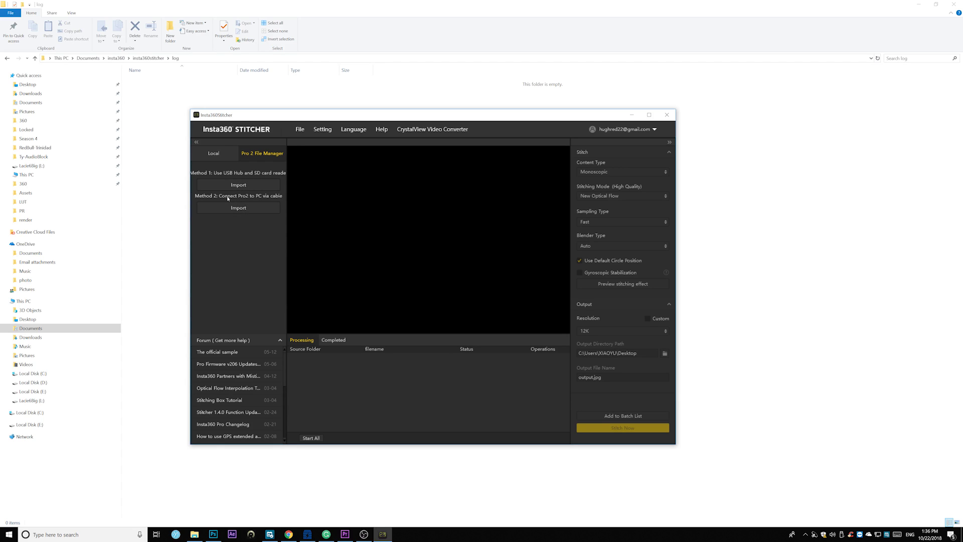
left_click(275, 206)
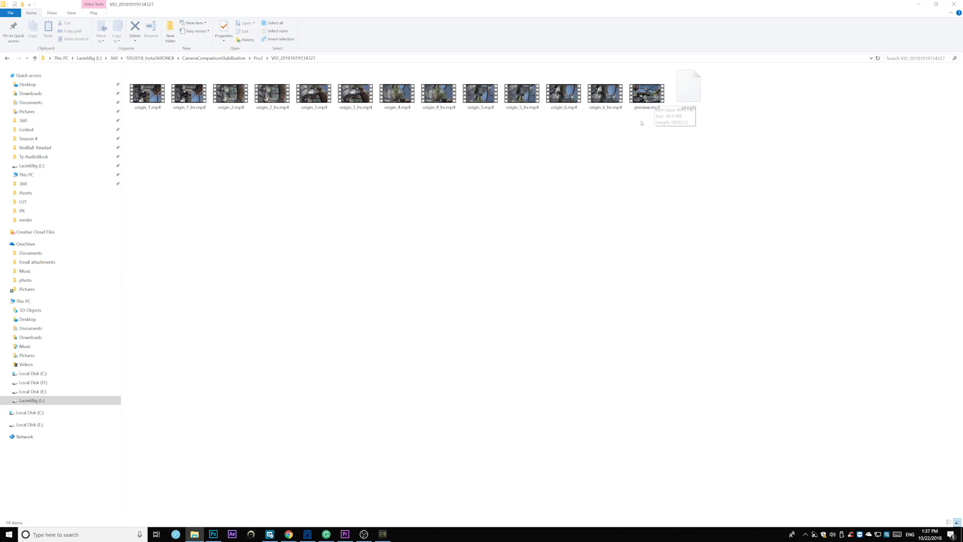
left_click(7, 58)
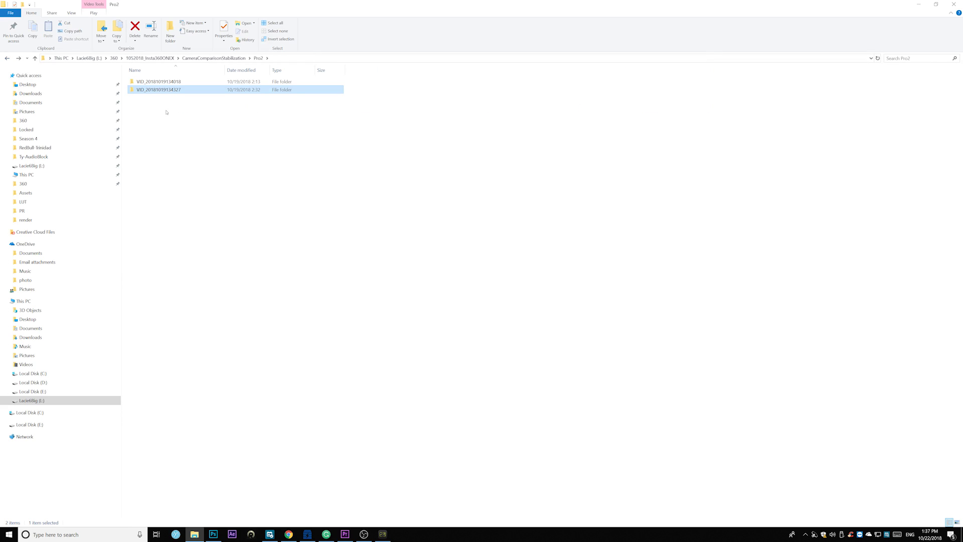
left_click(382, 534)
left_click_drag(145, 90, 252, 247)
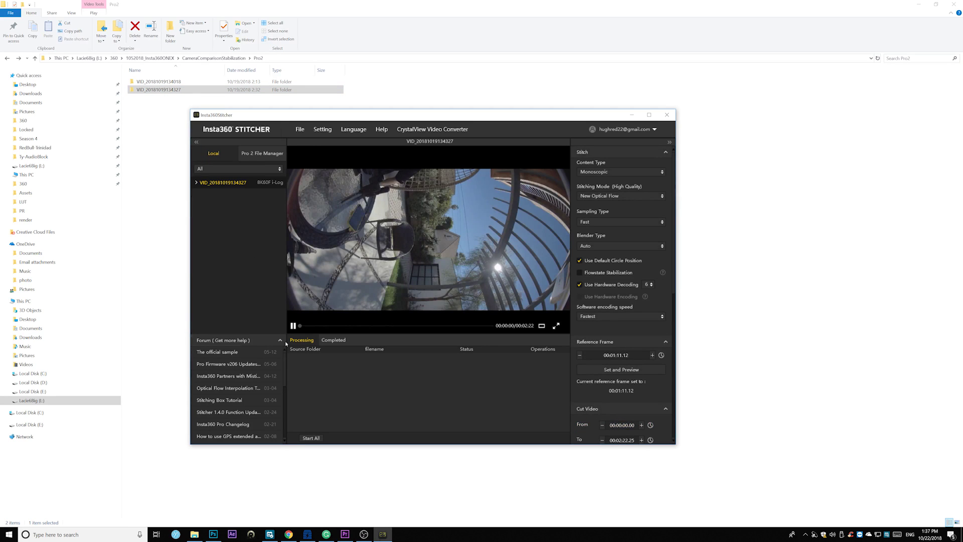
key("super+Up")
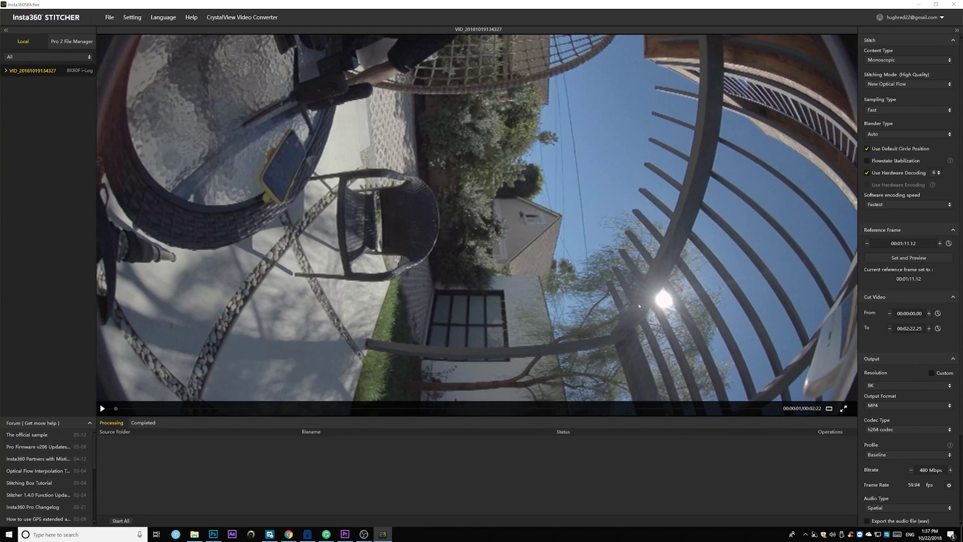
Set 00:01:11.12 as the reference frame, enable Zenith Optimization, and save the settings
left_click(445, 409)
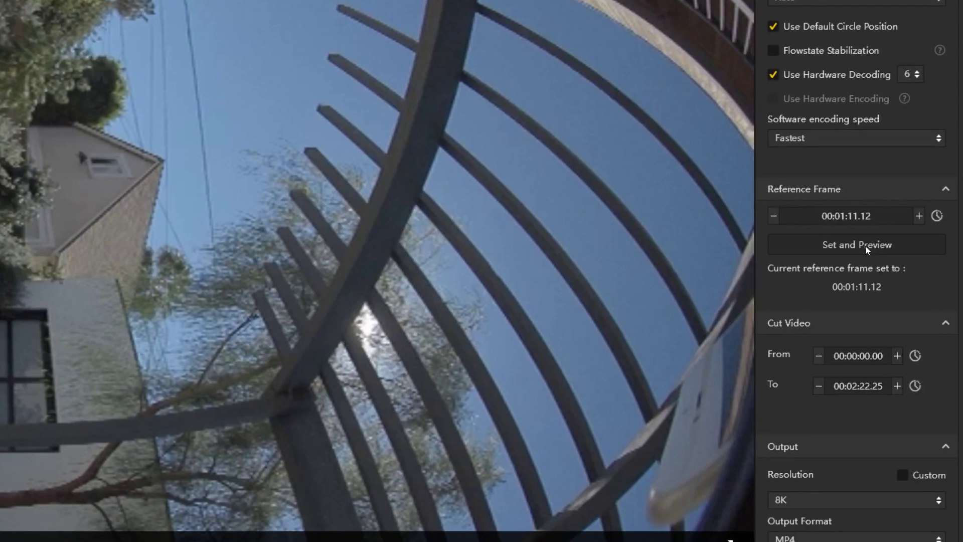
left_click(865, 246)
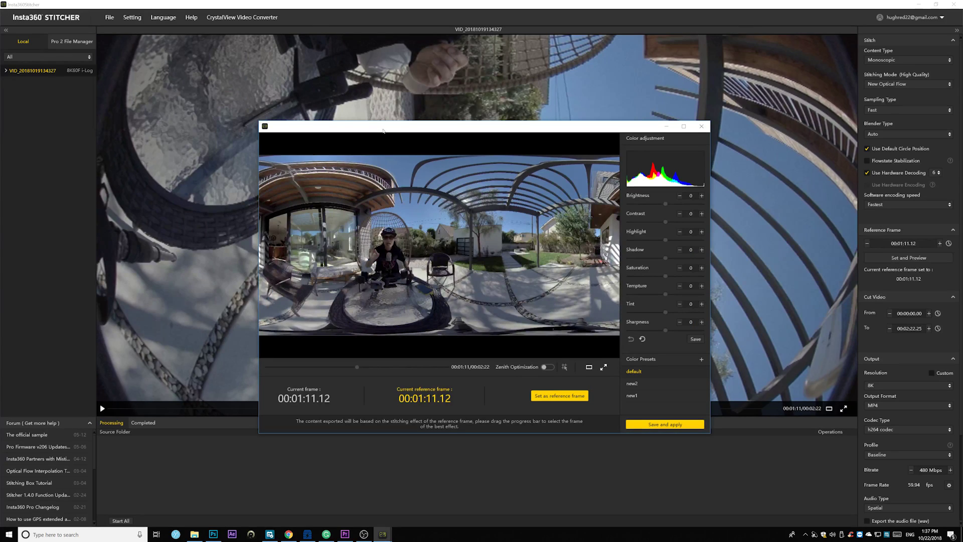
left_click_drag(383, 131, 306, 78)
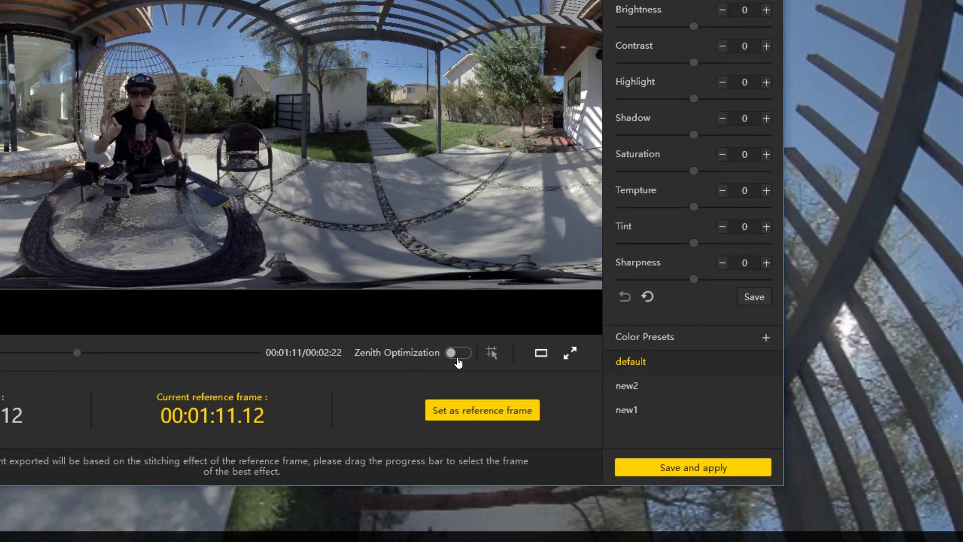
left_click(457, 357)
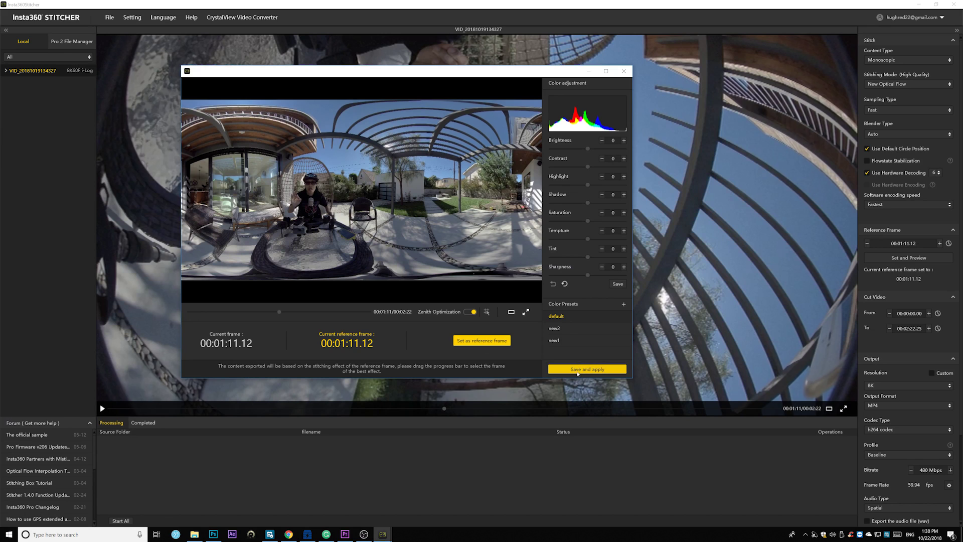
left_click(576, 370)
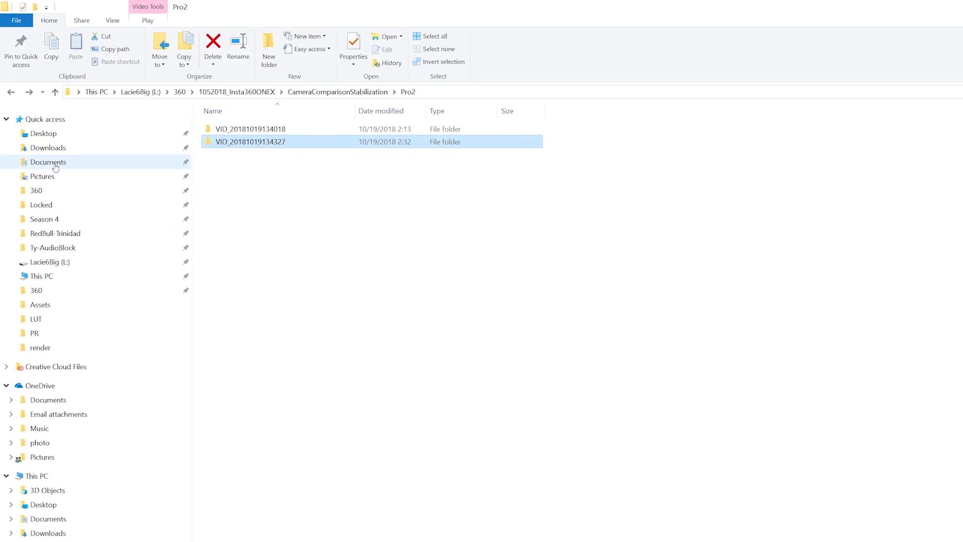
Locate and select the new log_20181022 file in the insta360stitcher log folder
left_click(35, 102)
double_click(301, 276)
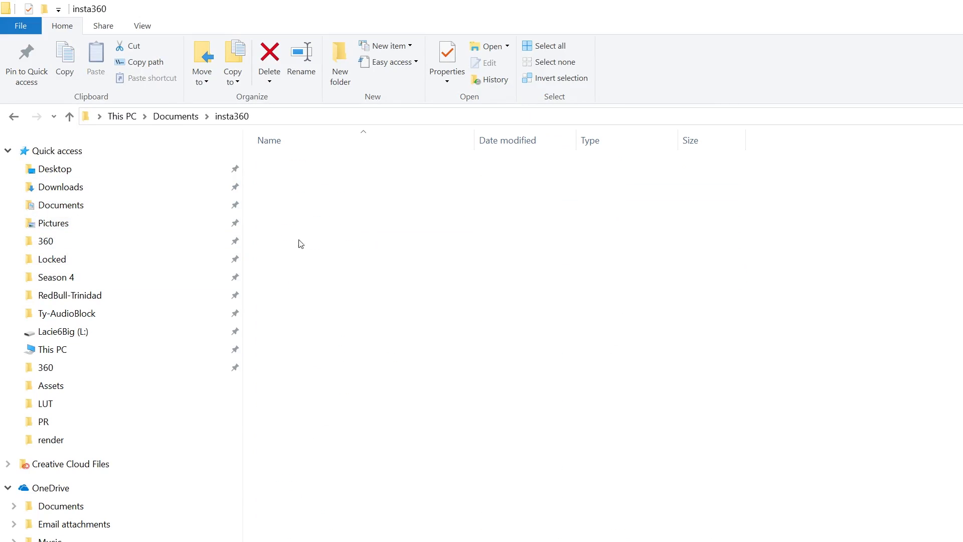
double_click(301, 164)
double_click(281, 163)
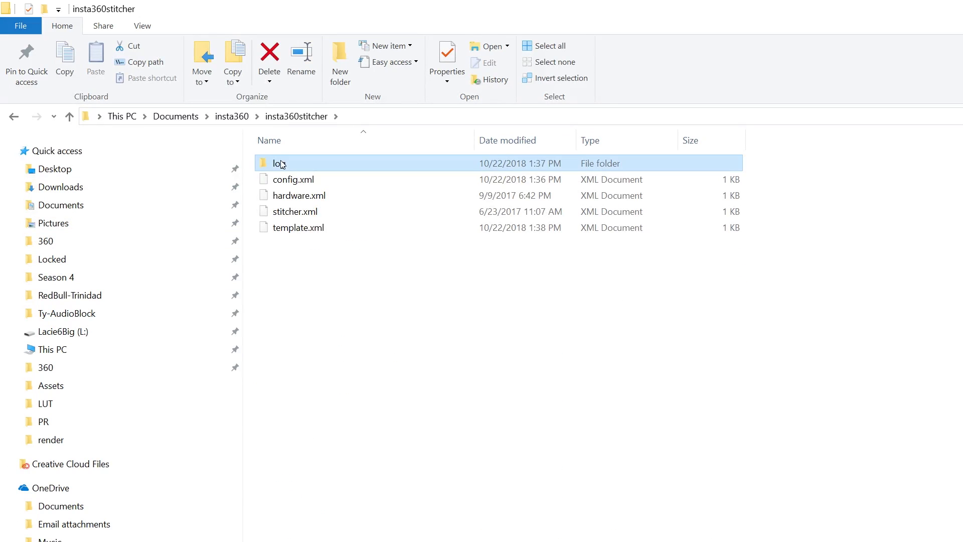
left_click(301, 168)
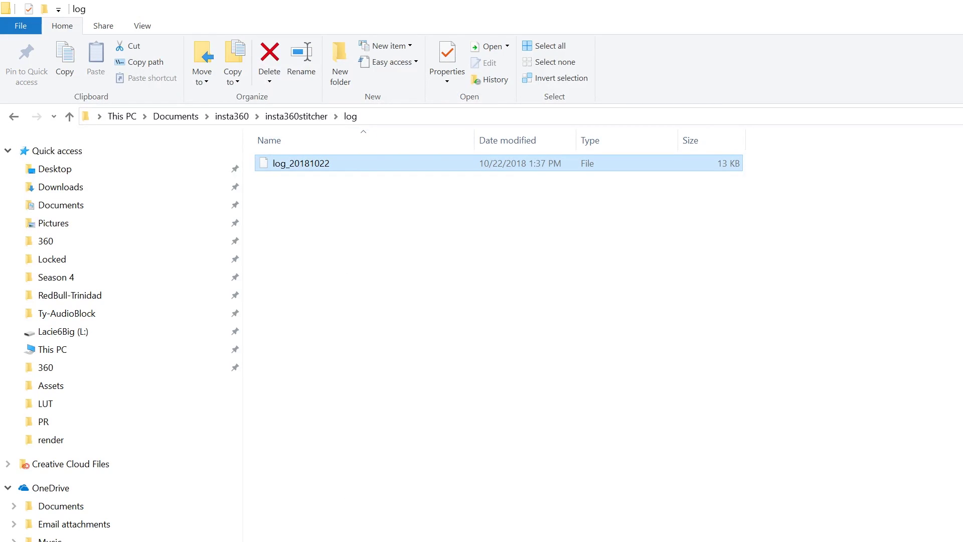
key("Return")
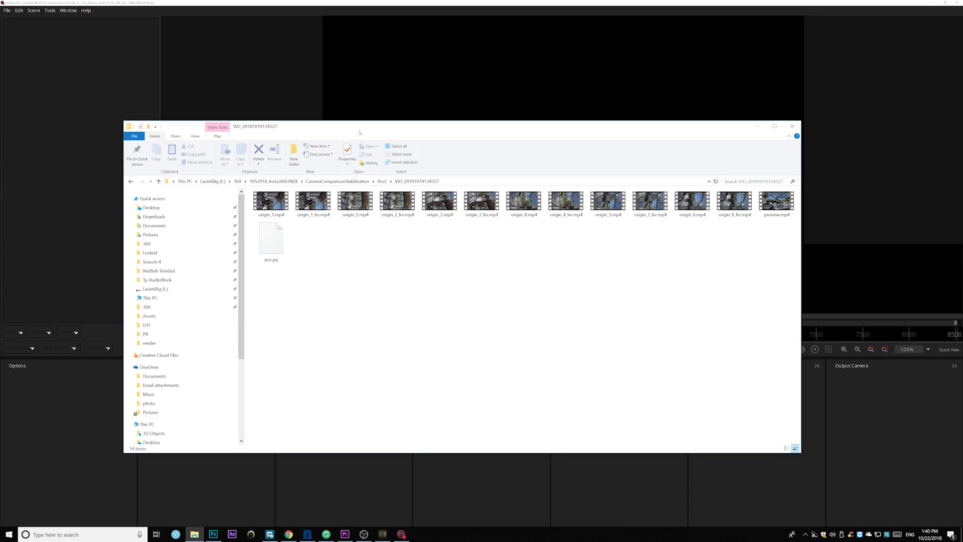
Import origin_6.mp4 and origin_5.mp4 into Mistika VR, continuing past Camera Stack Options
left_click_drag(360, 132, 337, 133)
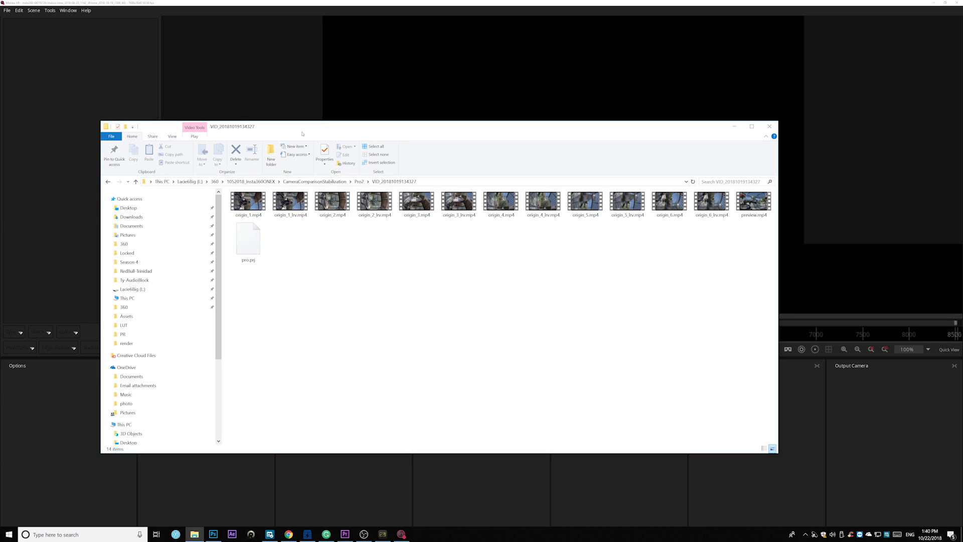
left_click_drag(303, 134, 303, 172)
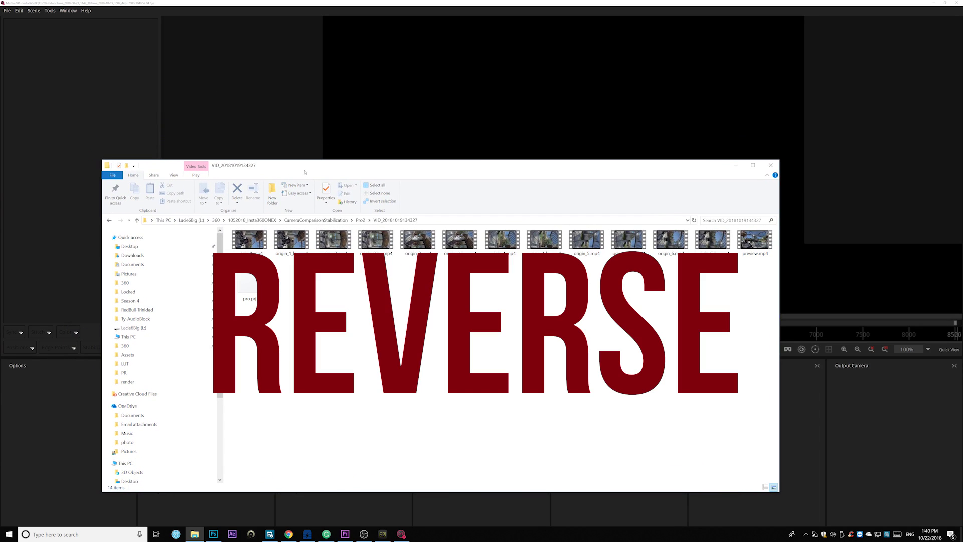
left_click(673, 254)
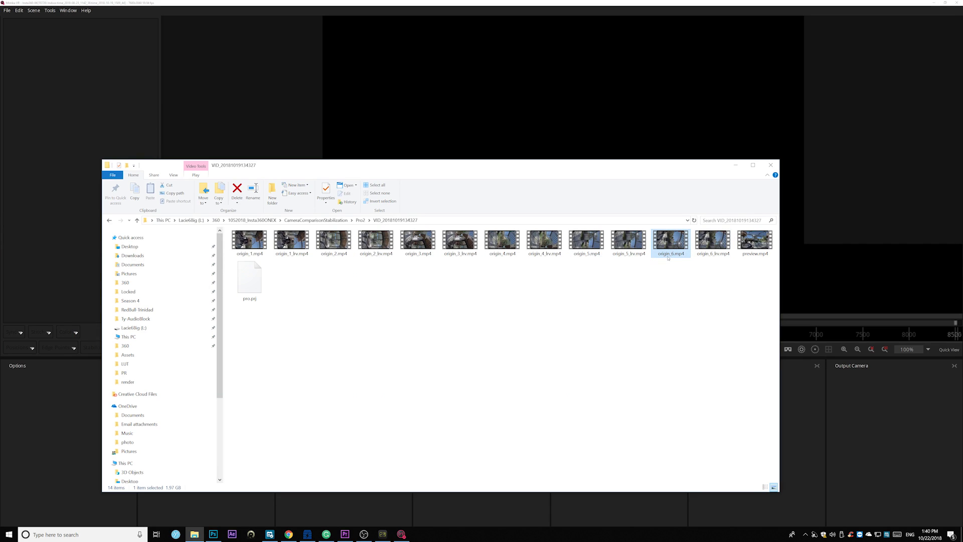
left_click_drag(670, 255, 233, 110)
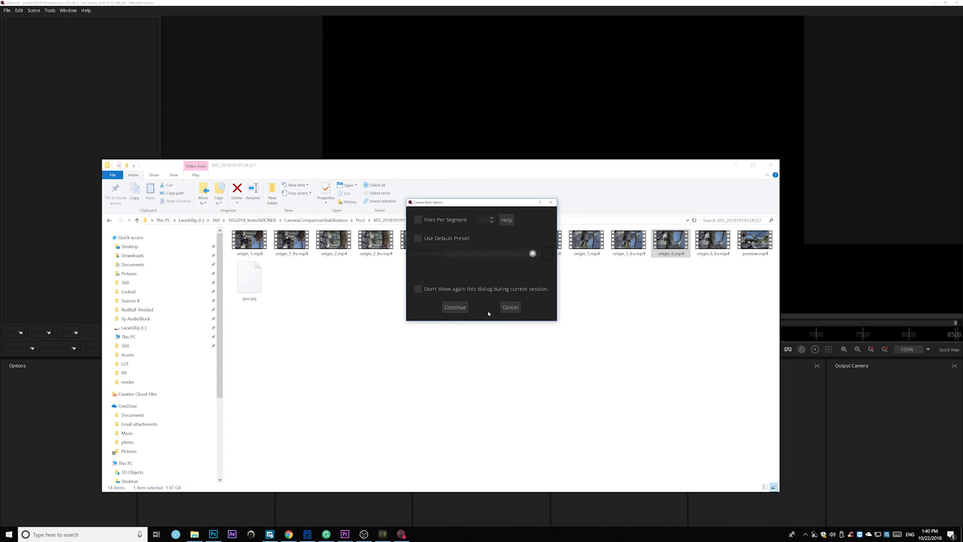
left_click(454, 307)
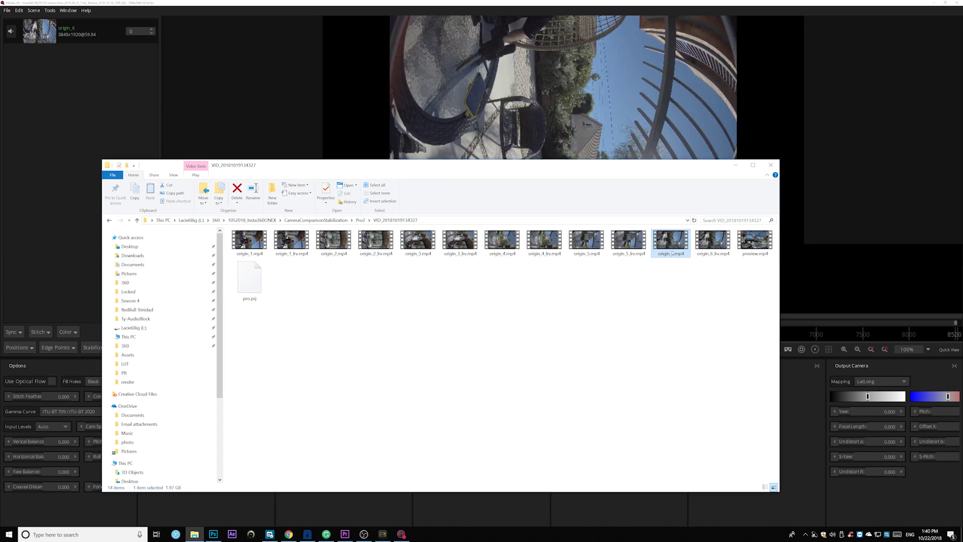
left_click_drag(586, 241, 104, 117)
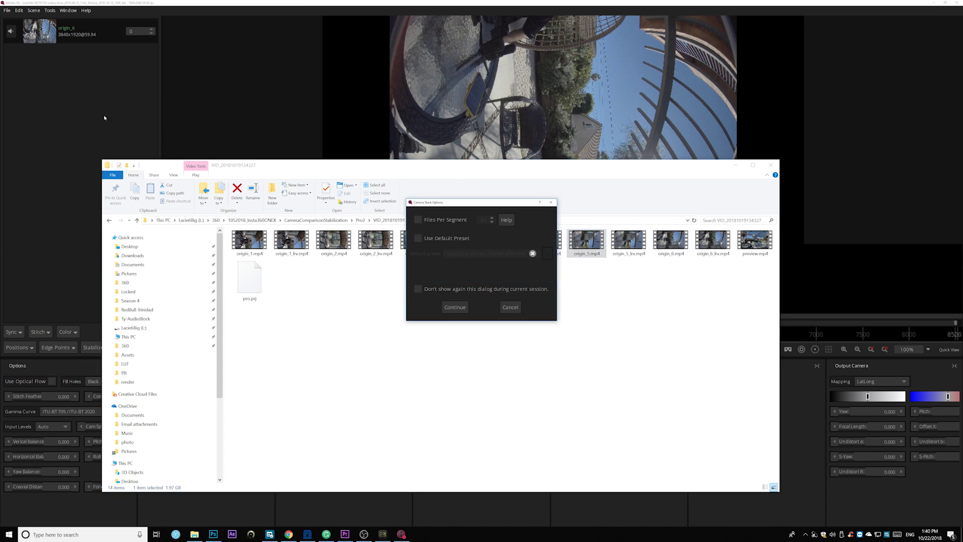
left_click(454, 307)
left_click(507, 245)
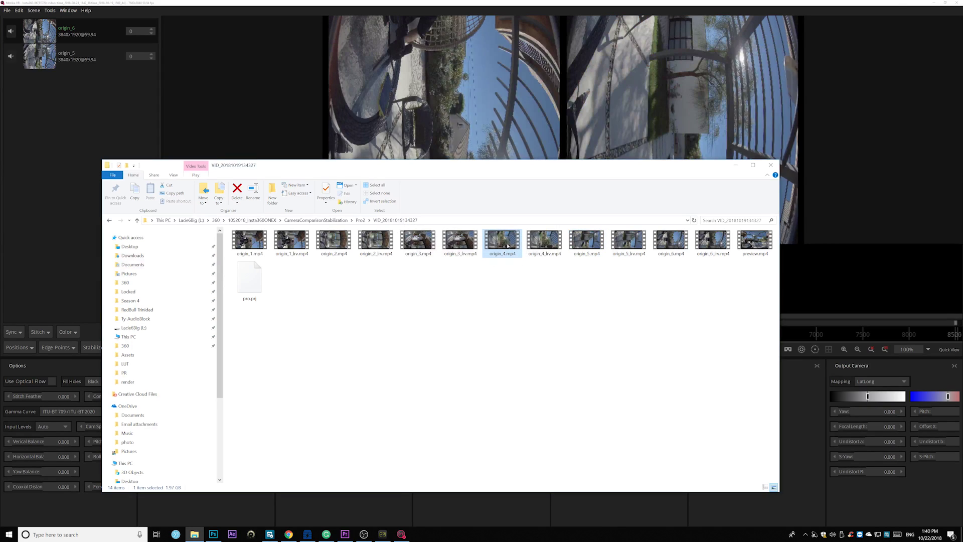
Import origin_4 through origin_1 clips, confirming Camera Stack Options for each
left_click_drag(508, 245, 84, 118)
left_click(454, 309)
left_click_drag(410, 247, 62, 151)
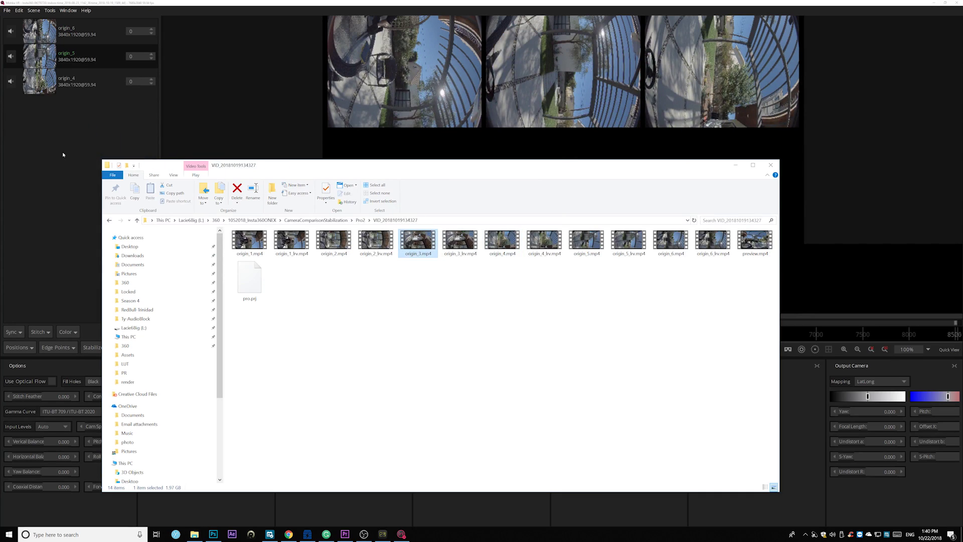
left_click(455, 307)
left_click(329, 241)
left_click_drag(329, 241, 63, 160)
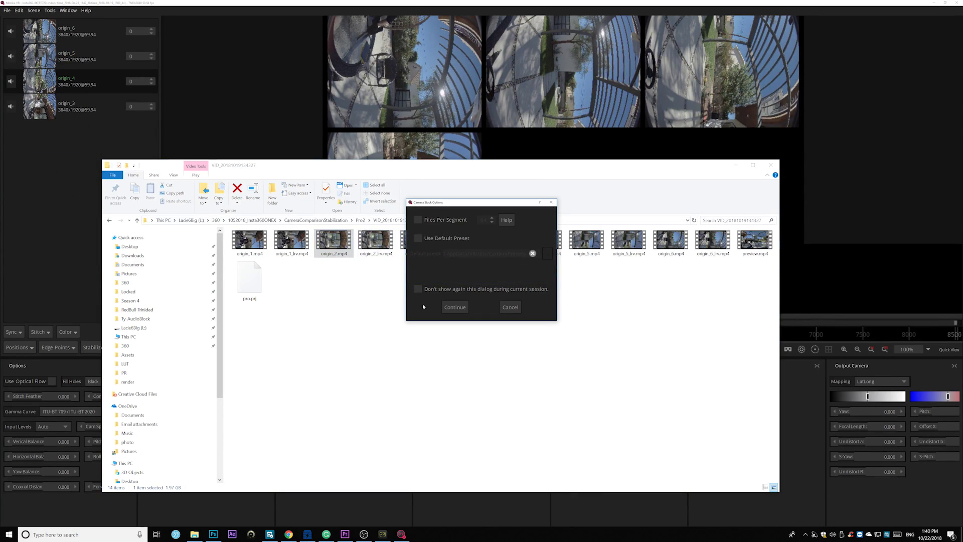
left_click(454, 307)
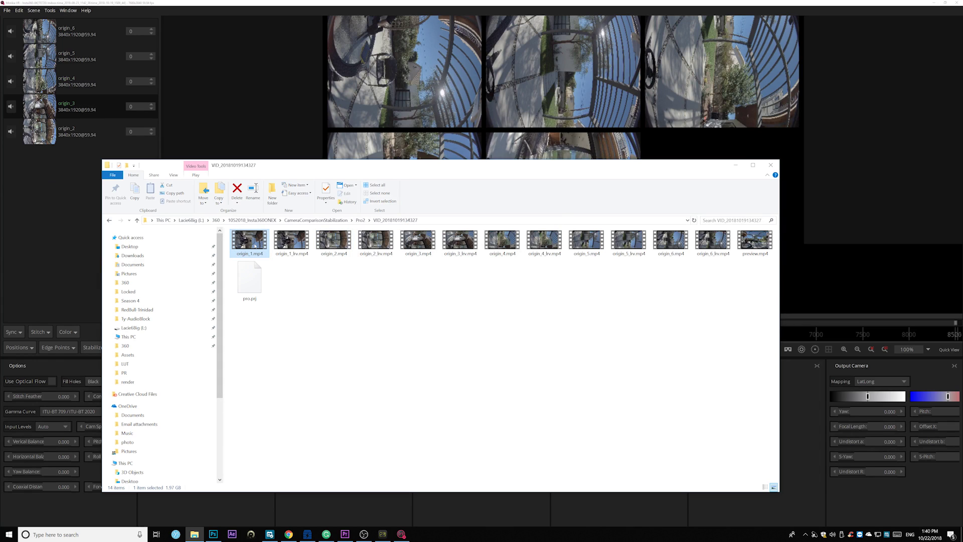
left_click_drag(242, 246, 44, 203)
key("Return")
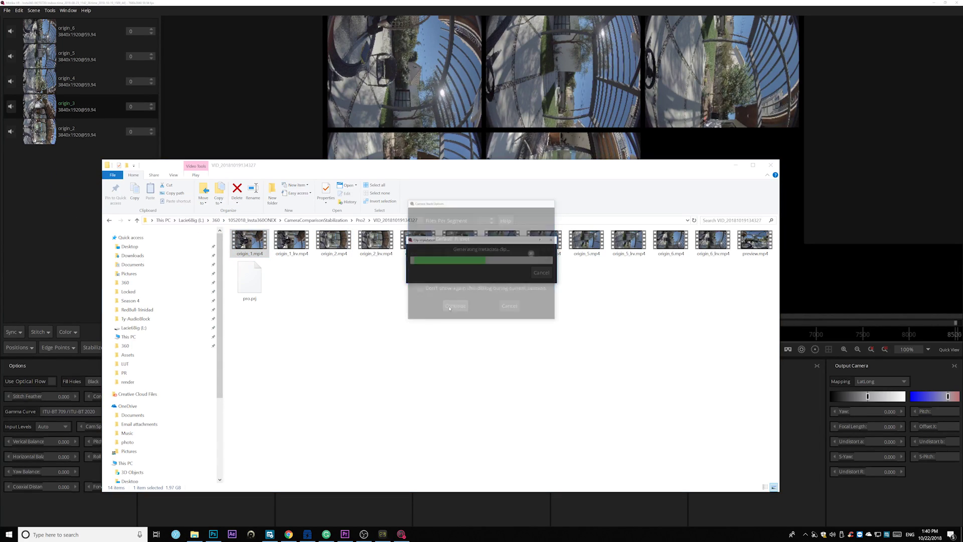
left_click(72, 178)
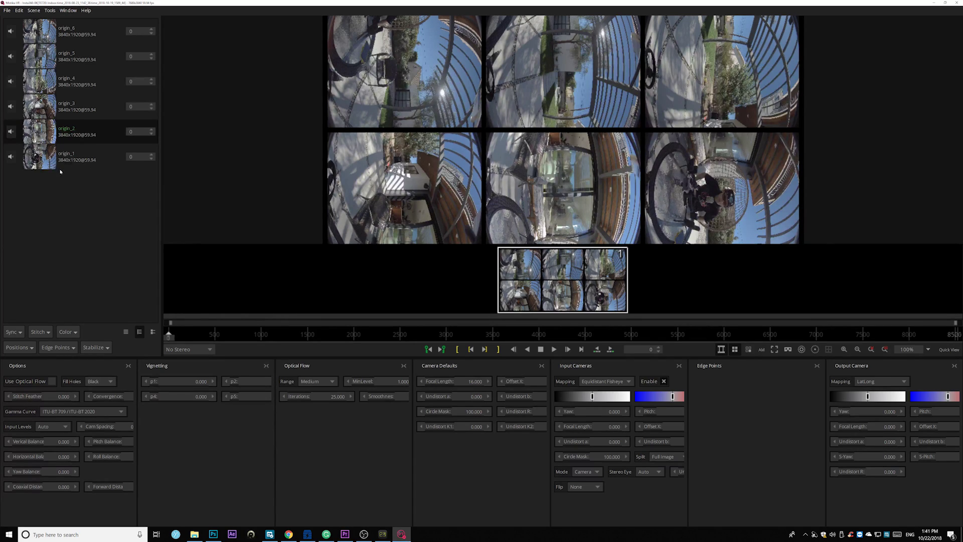
Reorder origin_1 and origin_2, then import the log_20181022 calibration via Stitch > Import Stitch
left_click_drag(41, 131, 50, 179)
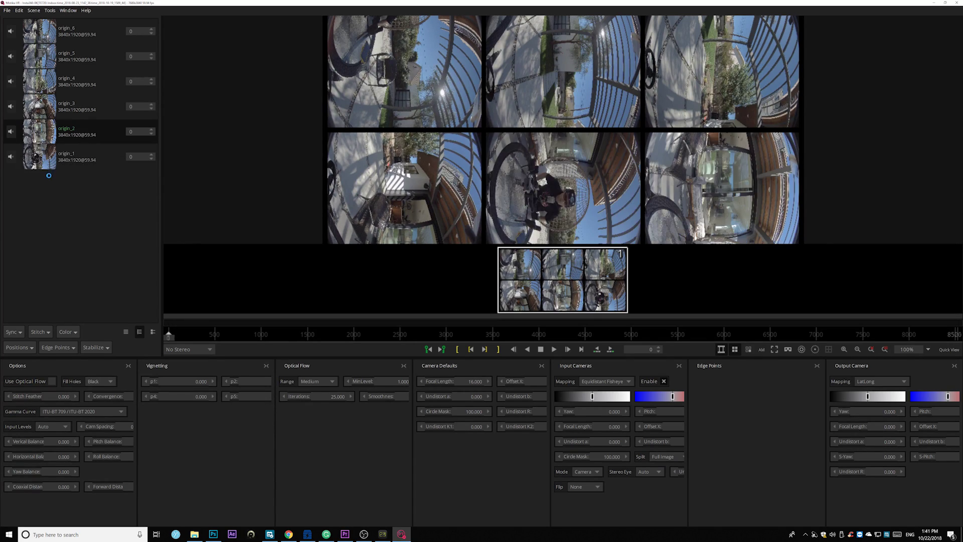
left_click_drag(49, 133, 51, 125)
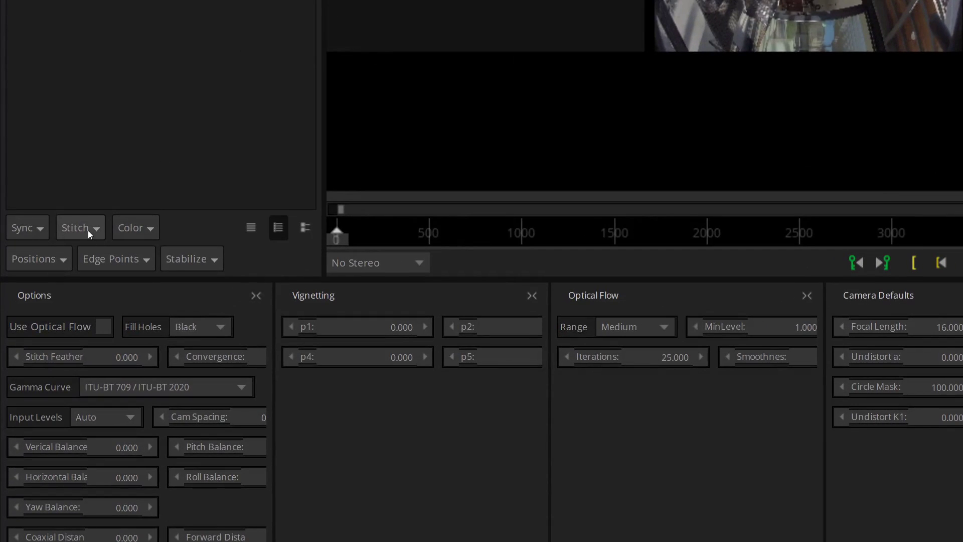
left_click(44, 331)
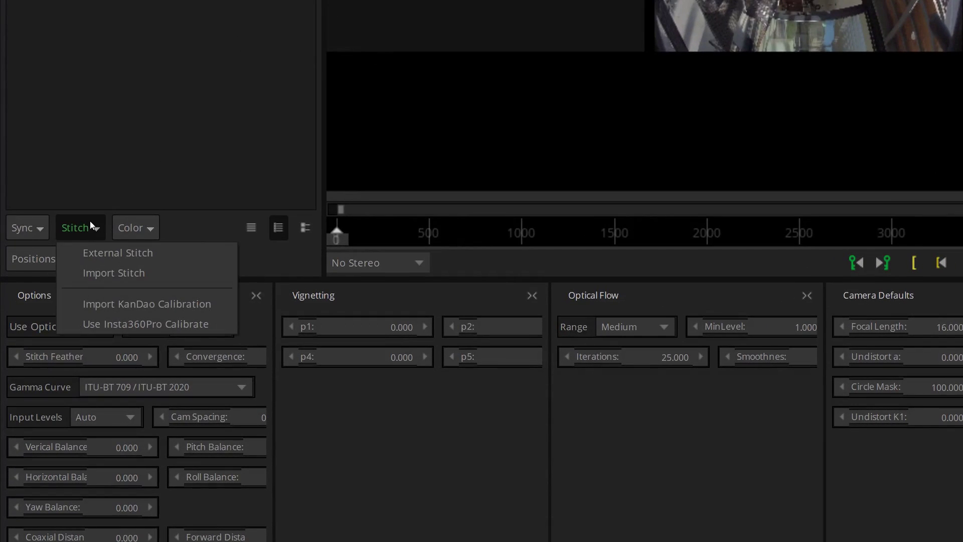
left_click(115, 270)
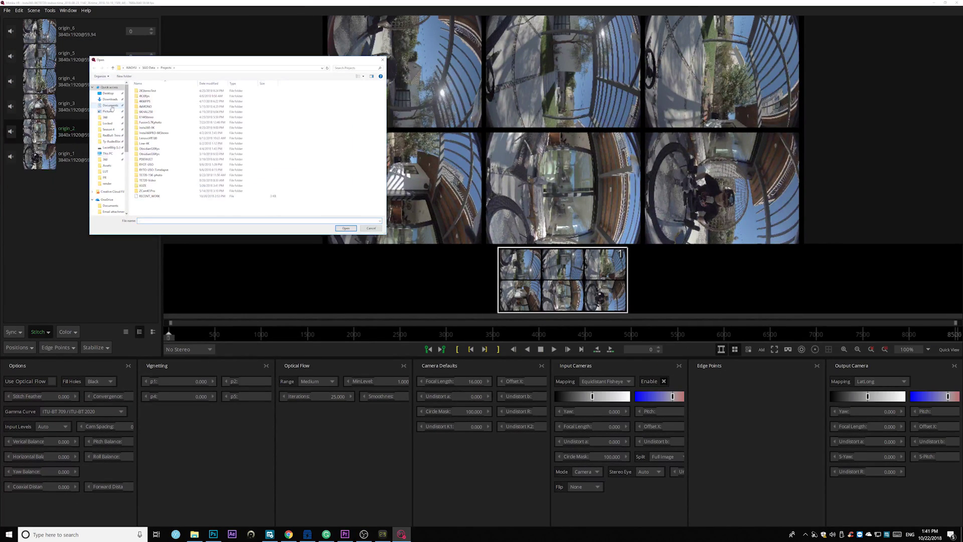
left_click(111, 105)
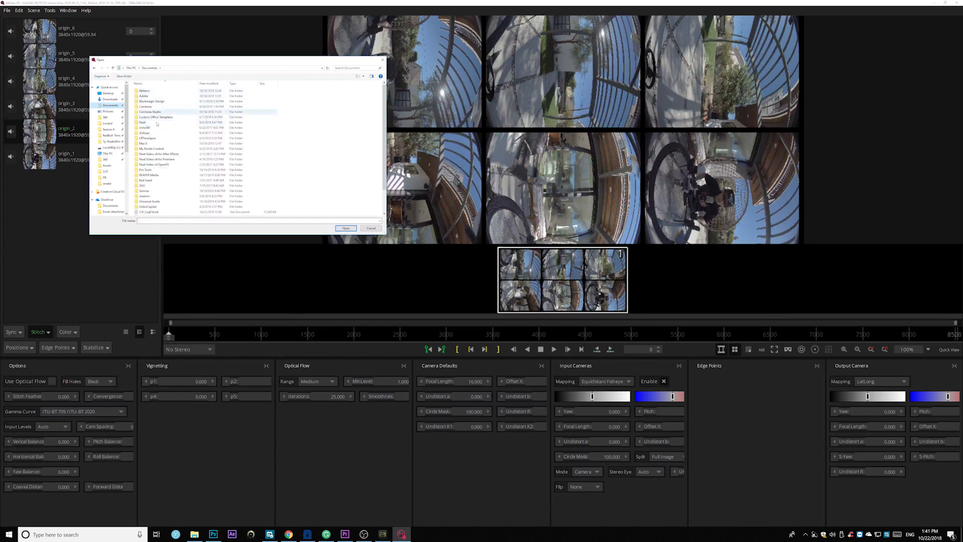
double_click(156, 128)
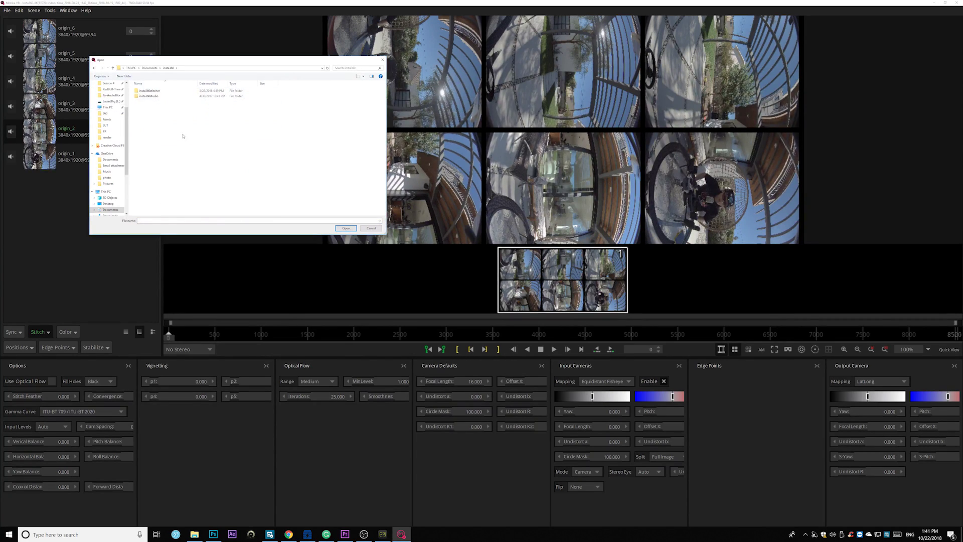
double_click(150, 91)
double_click(149, 90)
left_click(148, 91)
left_click(346, 228)
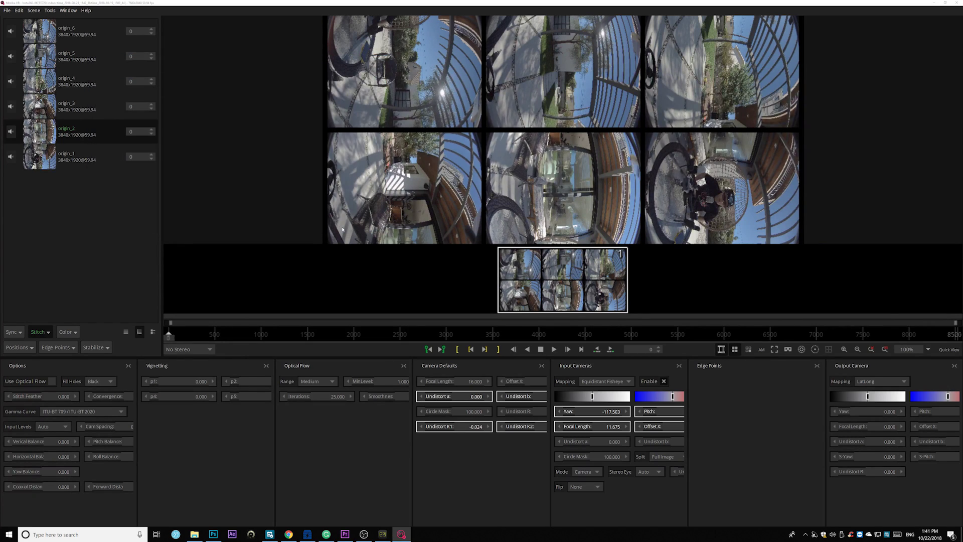
Show the LatLong stitch, set Stitch Feather to 30, enable Use Optical Flow, and open the VR preview
left_click(721, 350)
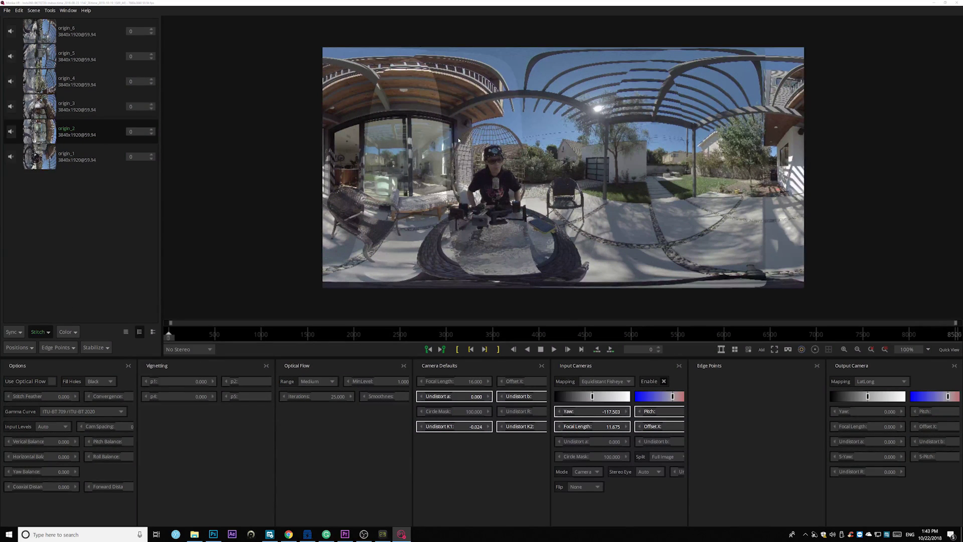
double_click(65, 397)
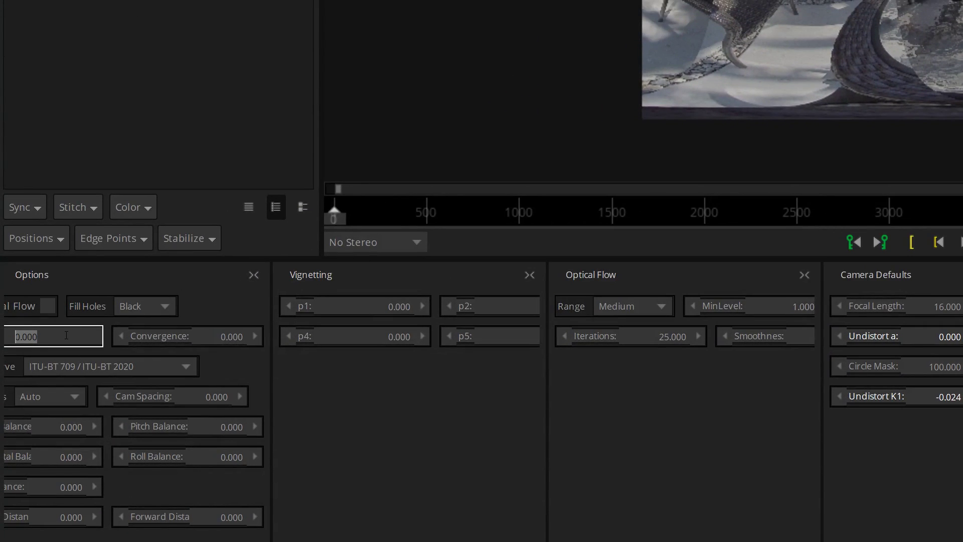
type("30")
key("Return")
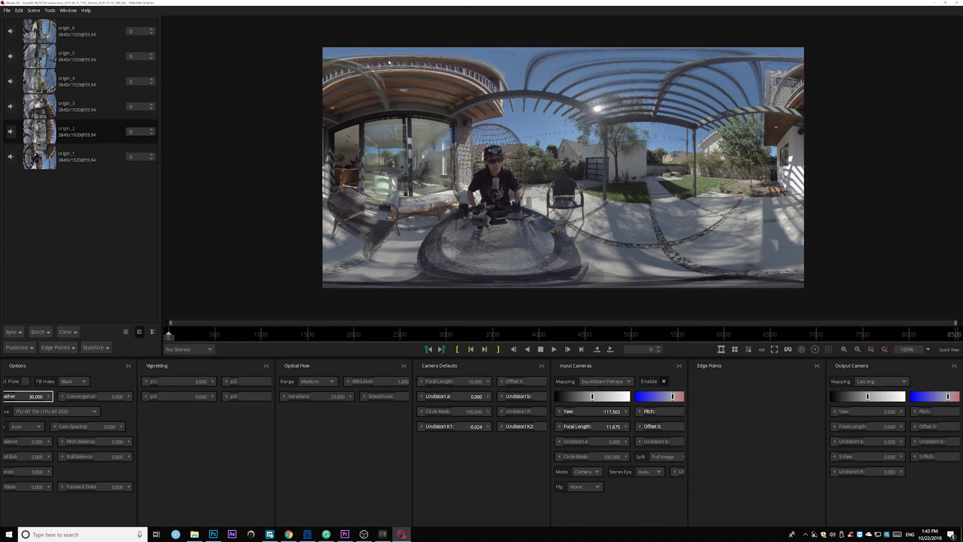
left_click(25, 381)
left_click(25, 382)
left_click(25, 382)
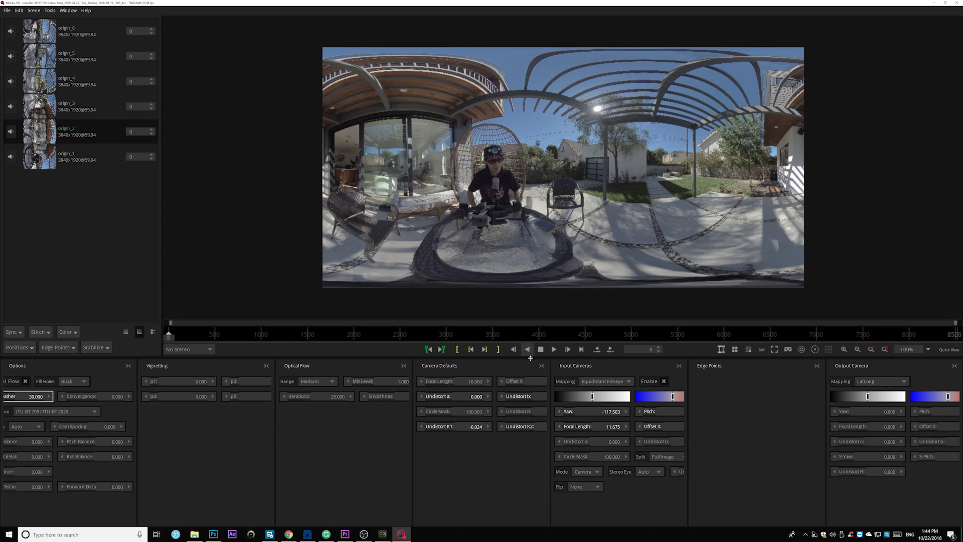
key("v")
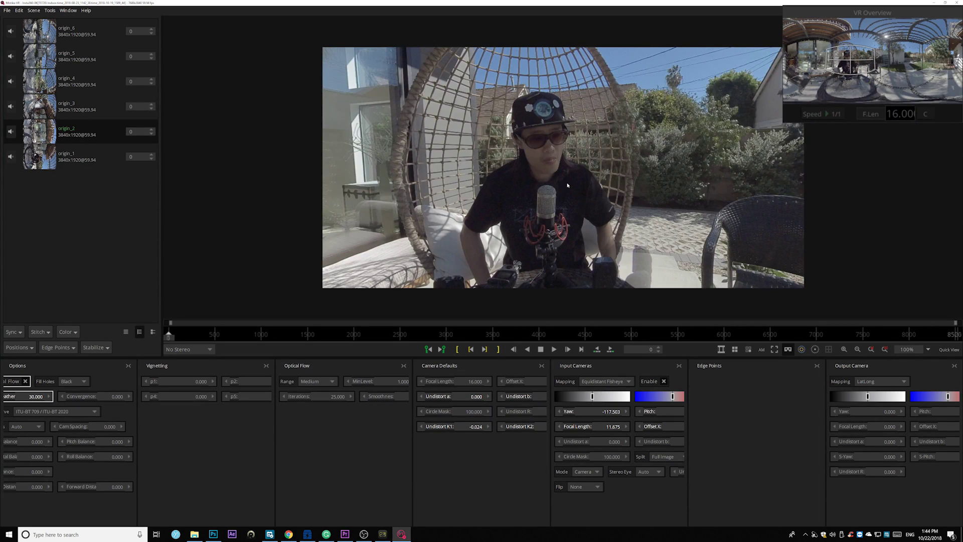
left_click(382, 534)
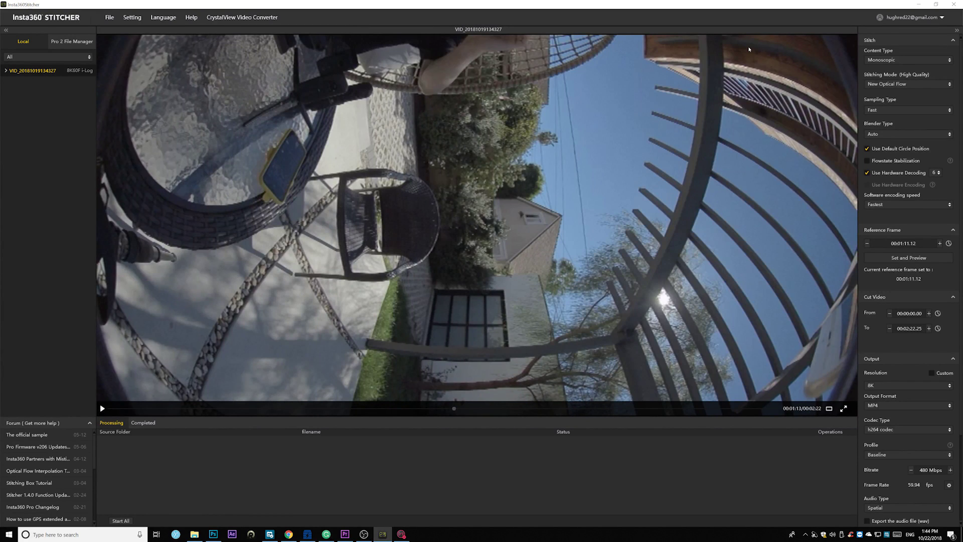
left_click(919, 5)
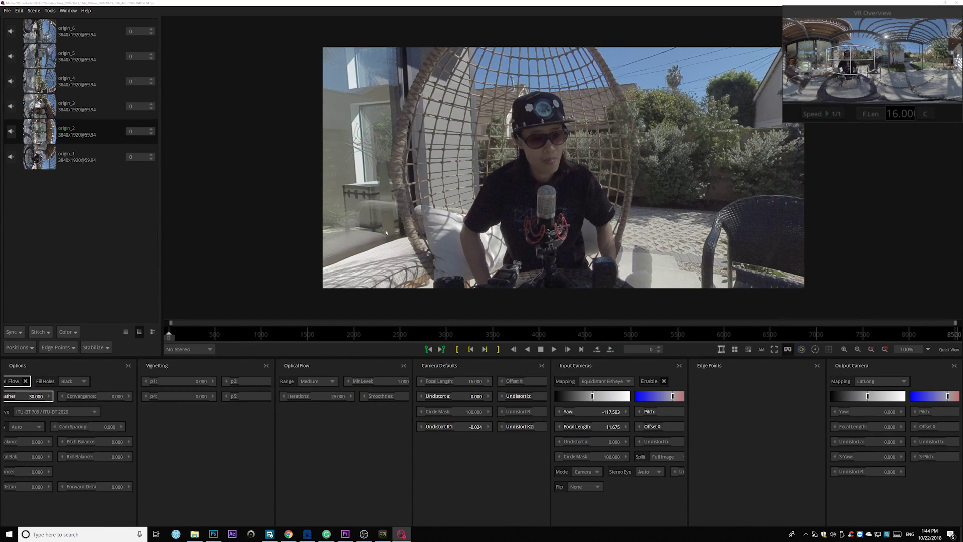
Turn on the red and green camera boundary overlays and pan the VR perspective preview
left_click(787, 350)
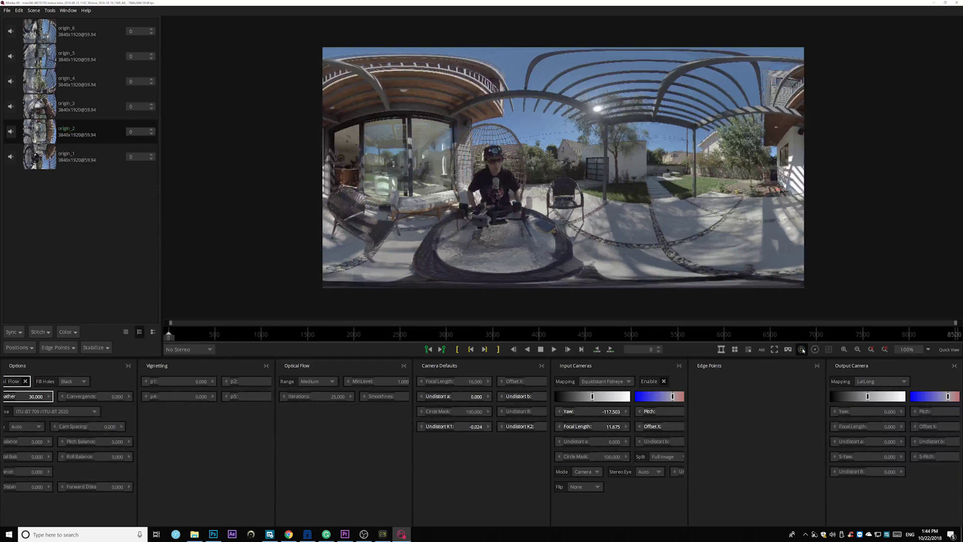
left_click(801, 349)
left_click(814, 350)
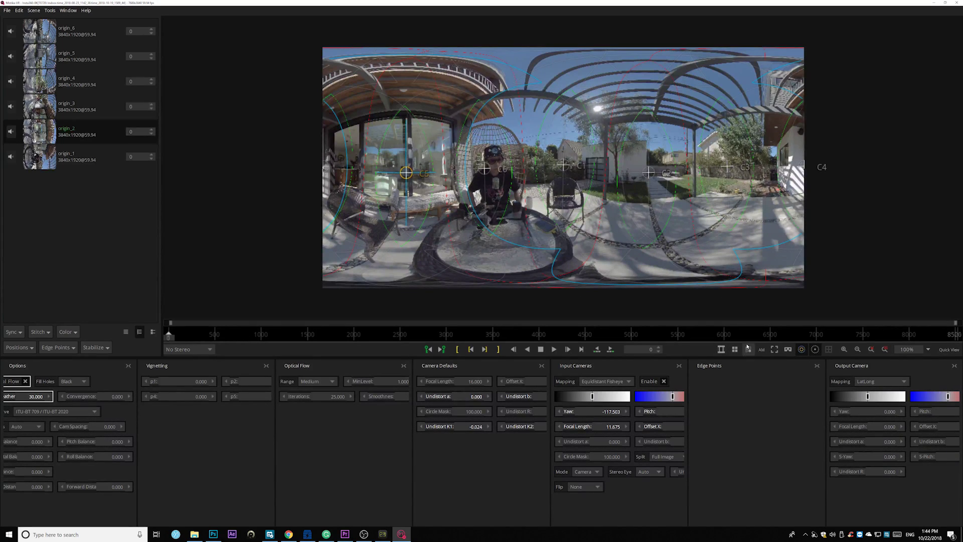
left_click(788, 350)
left_click_drag(543, 167, 612, 171)
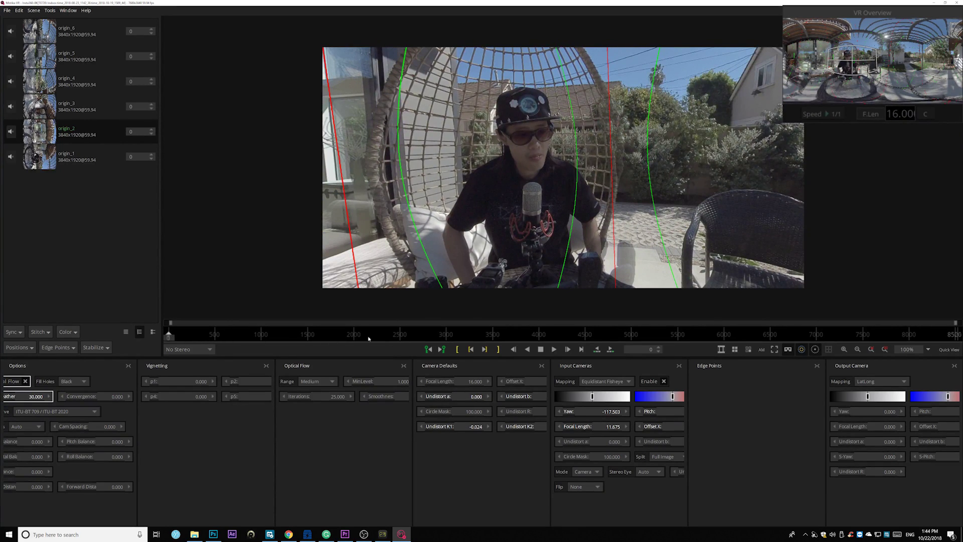
Jump to frame 3960, return to the LatLong panorama, and select camera C6
left_click(535, 334)
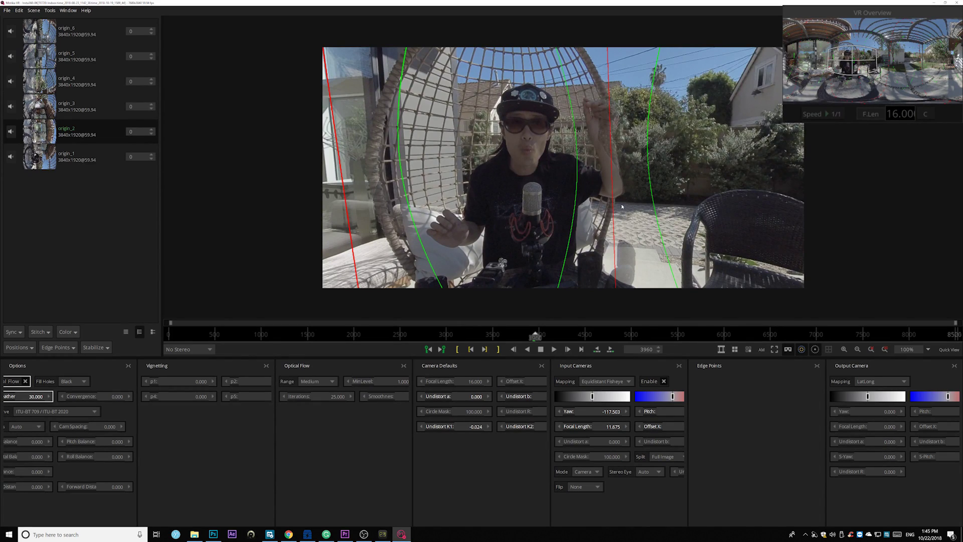
left_click(787, 350)
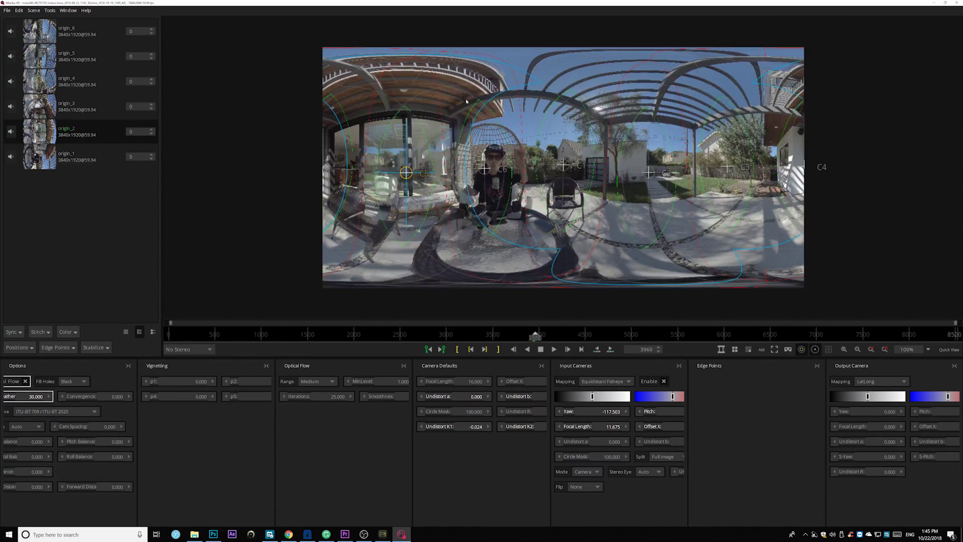
left_click(484, 170)
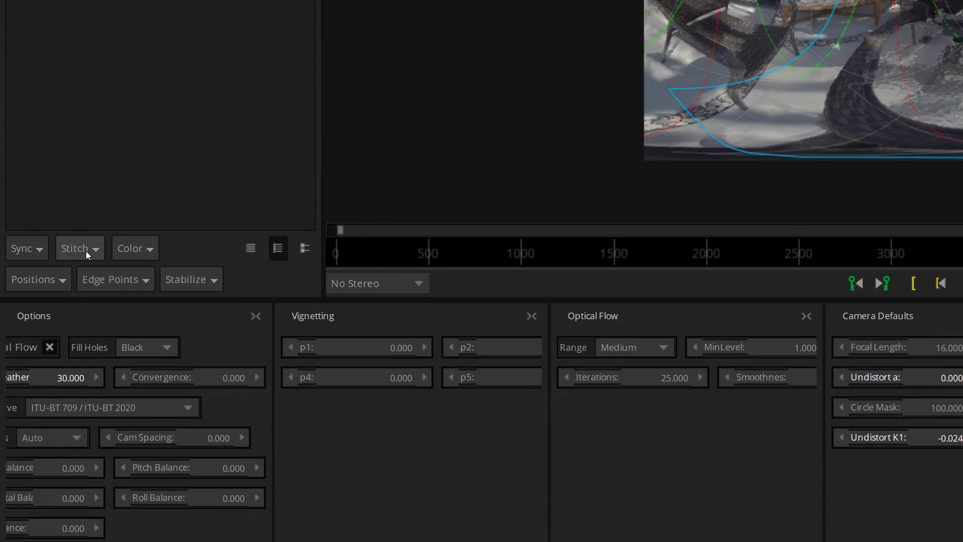
Add edge point P6 to camera C6 and drag it to yaw -41.946 beside the raised hand
left_click(43, 333)
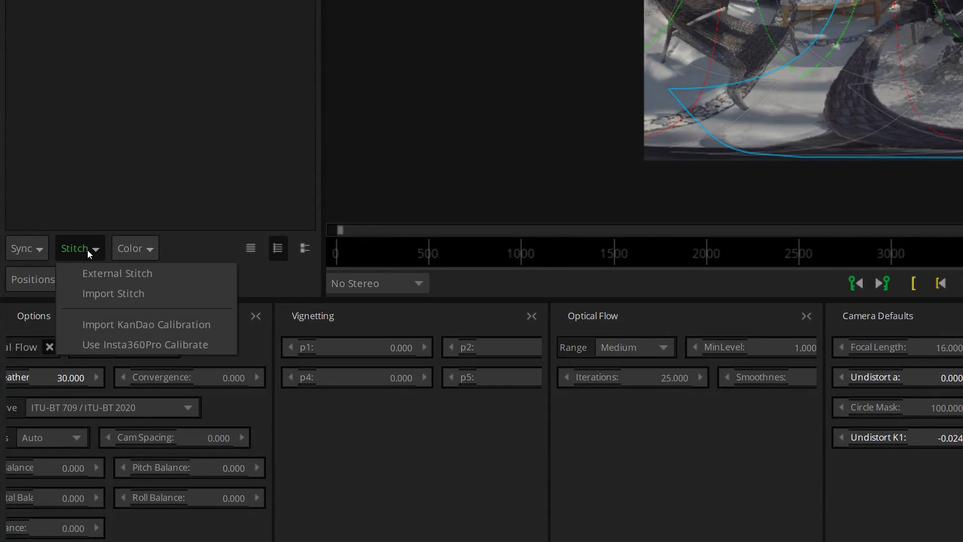
left_click(111, 298)
left_click(152, 281)
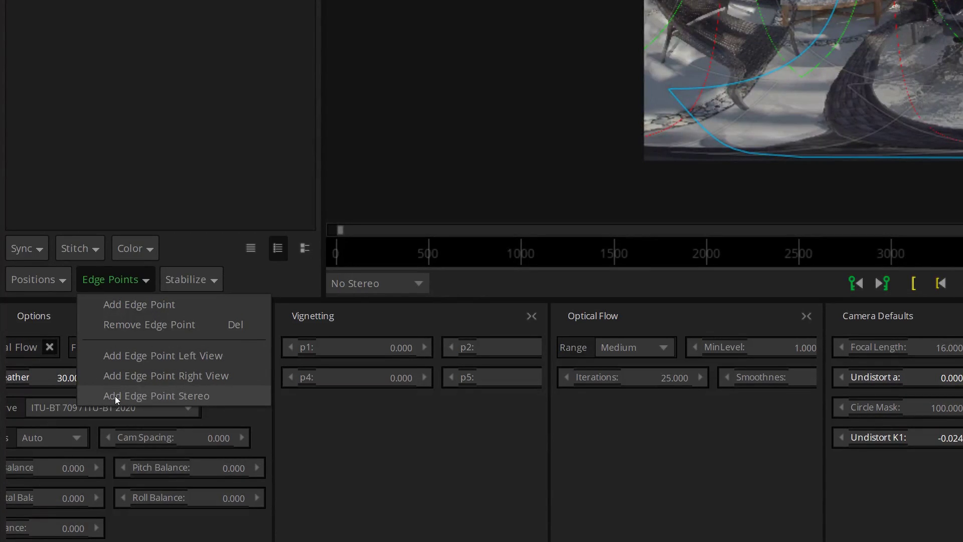
left_click(128, 305)
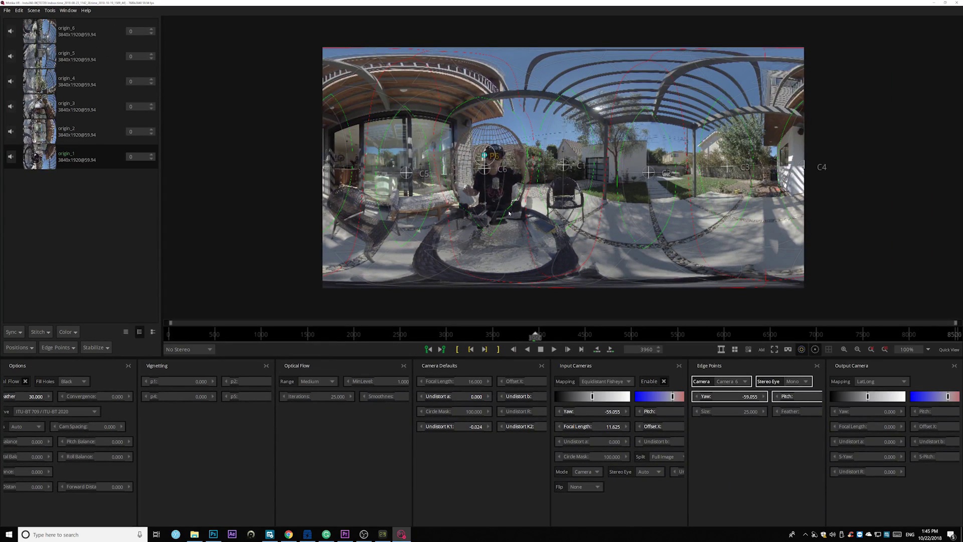
scroll(509, 213, "up", 5)
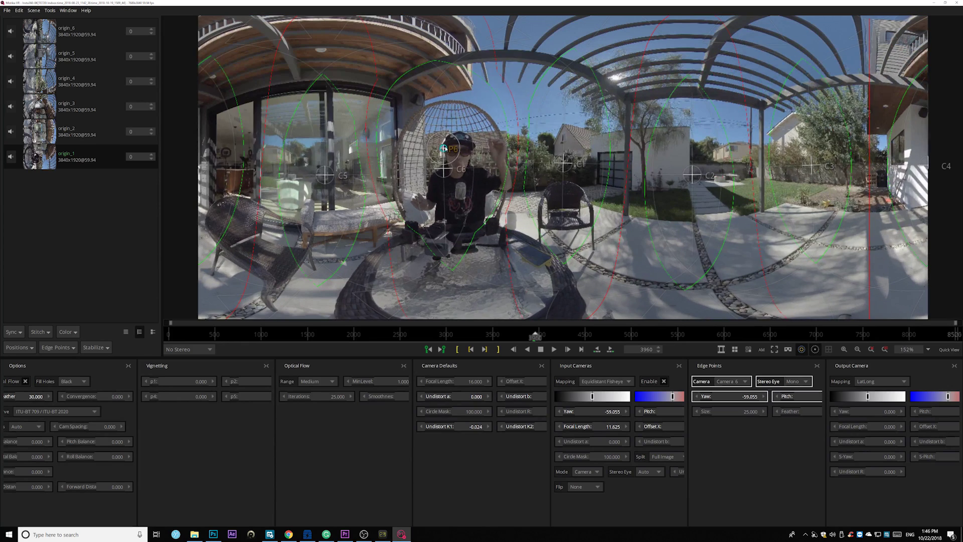
left_click(443, 148)
left_click_drag(443, 148, 478, 167)
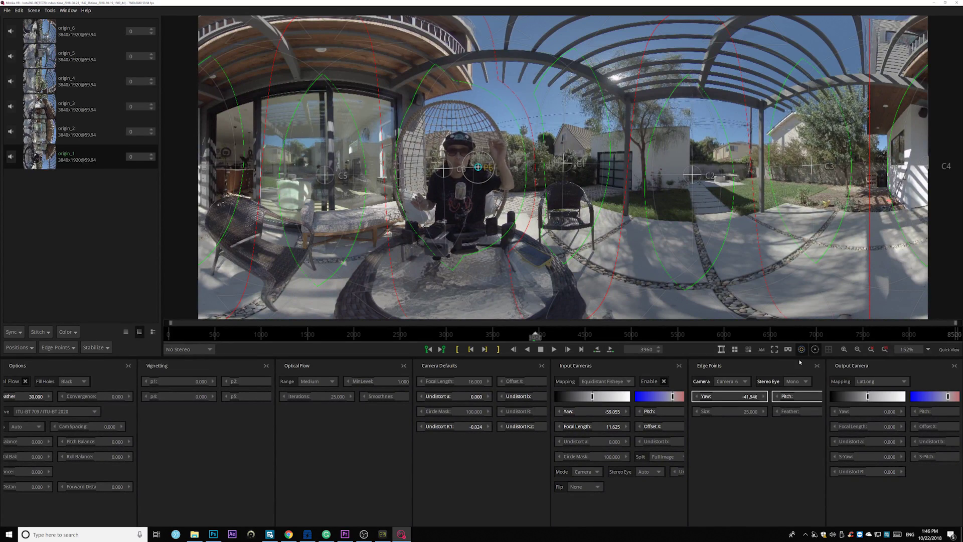
Inspect the C6 seam near the chair by looking around the VR perspective view
left_click(788, 349)
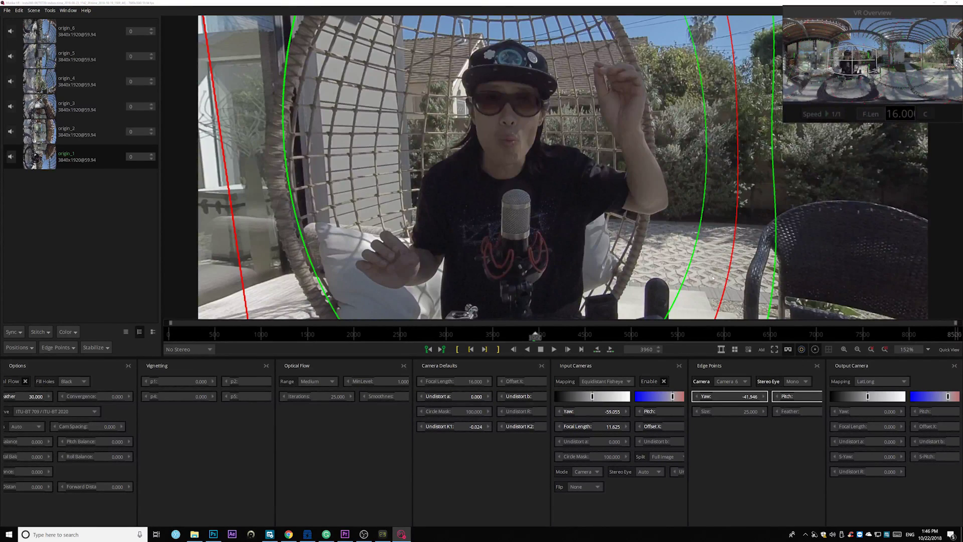
left_click_drag(624, 114, 558, 169)
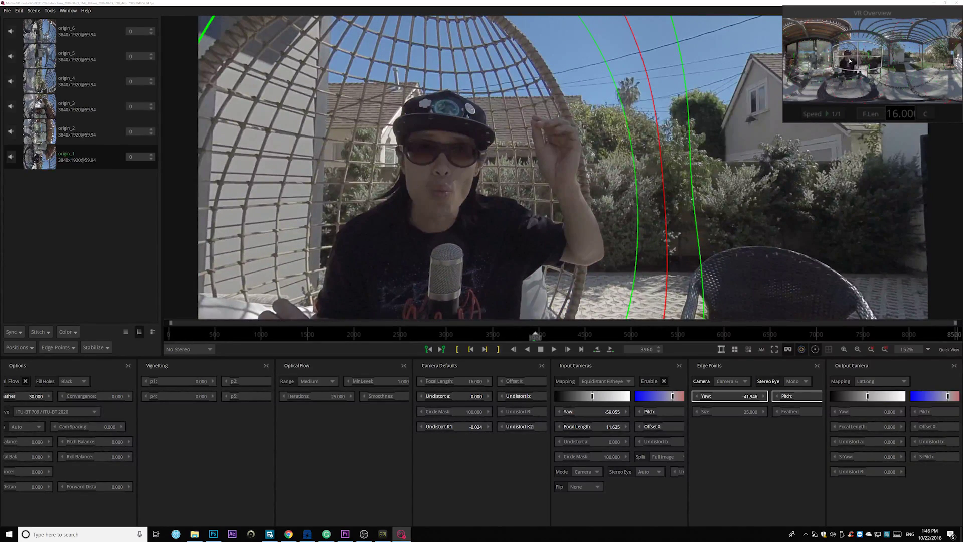
left_click_drag(850, 61, 385, 179)
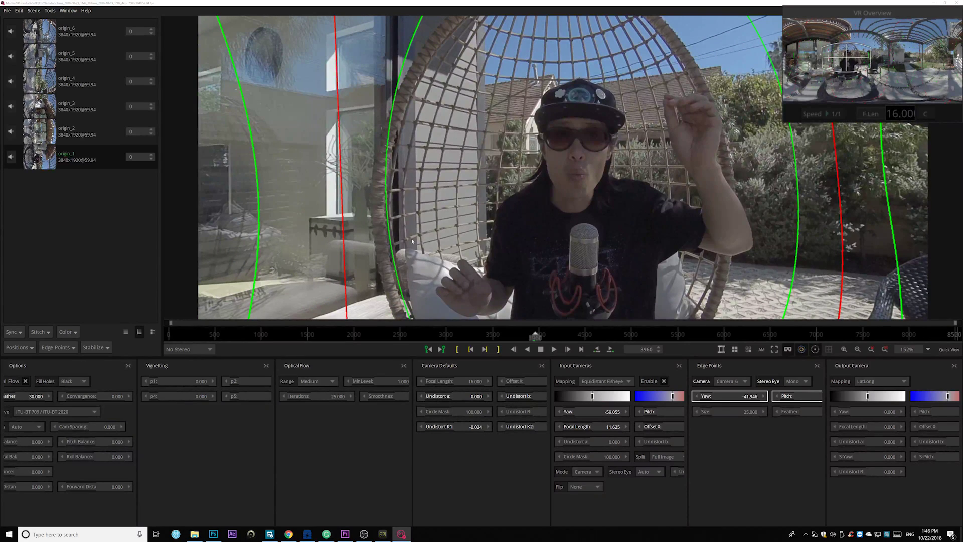
Reselect camera C6, add edge point P6 at yaw -66.687 left of the head, and check it in VR
key("v")
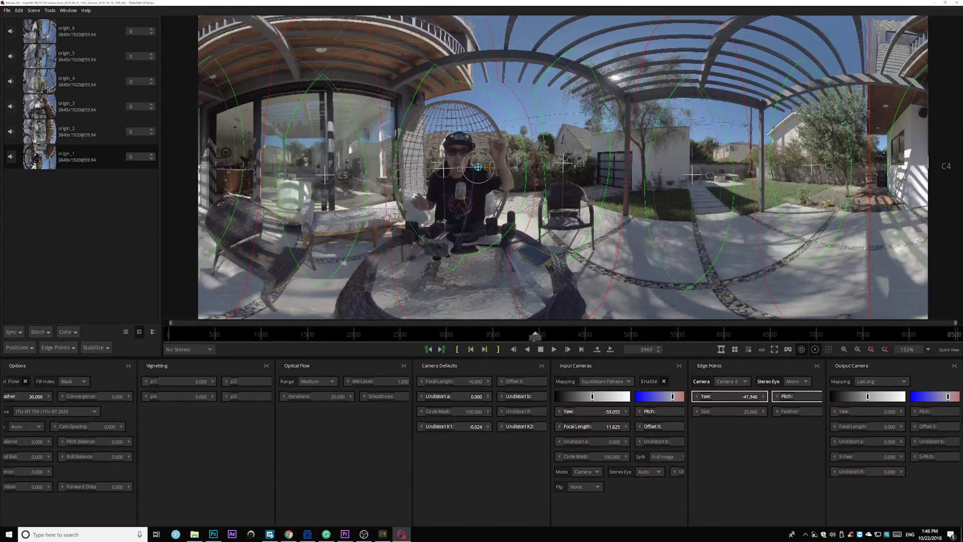
left_click(444, 172)
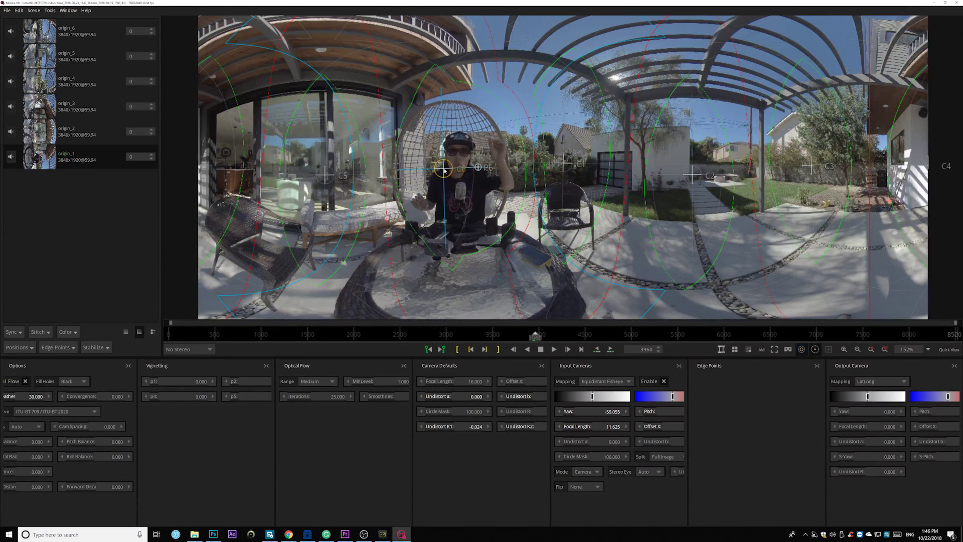
left_click(56, 347)
left_click(63, 360)
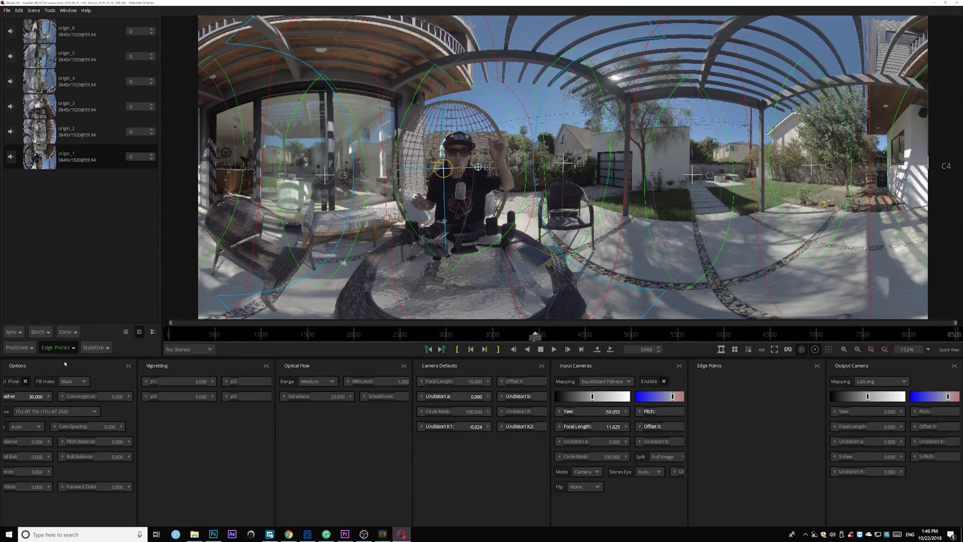
left_click_drag(444, 148, 427, 172)
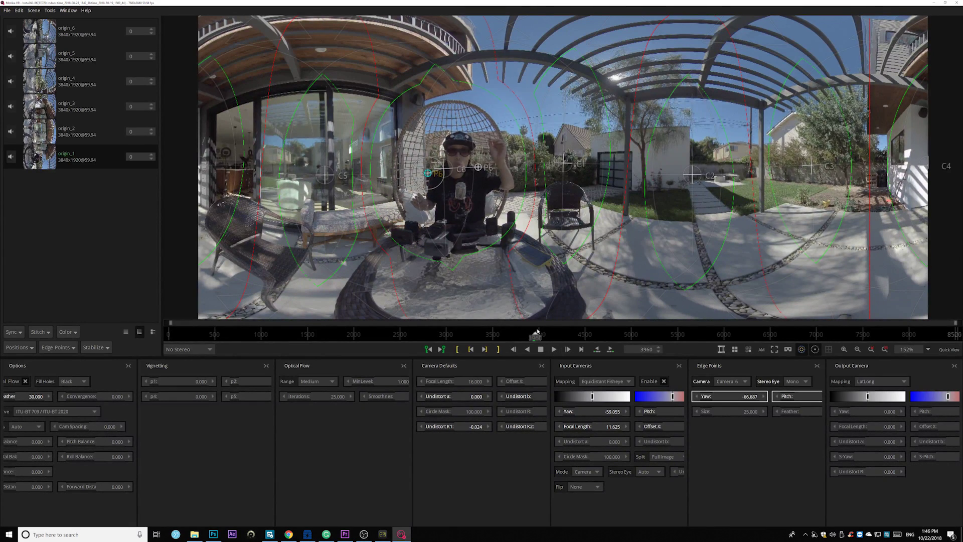
key("v")
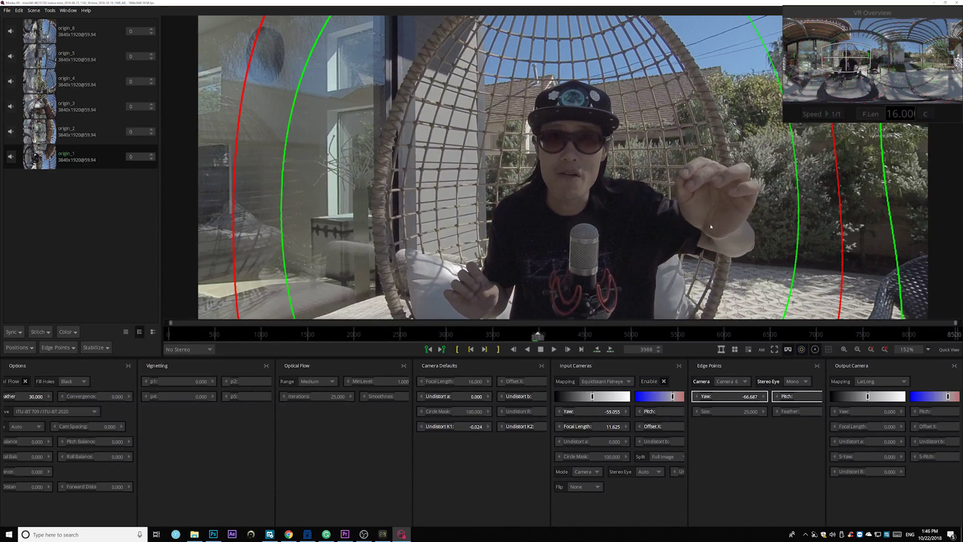
Stop playback and run Match Color In Time to equalise luminance across the cameras
left_click(542, 349)
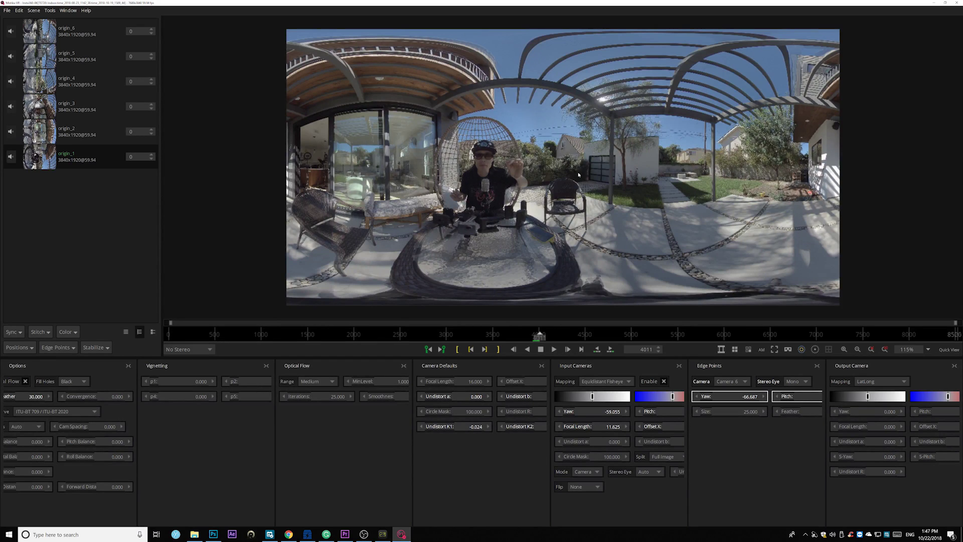
left_click(67, 332)
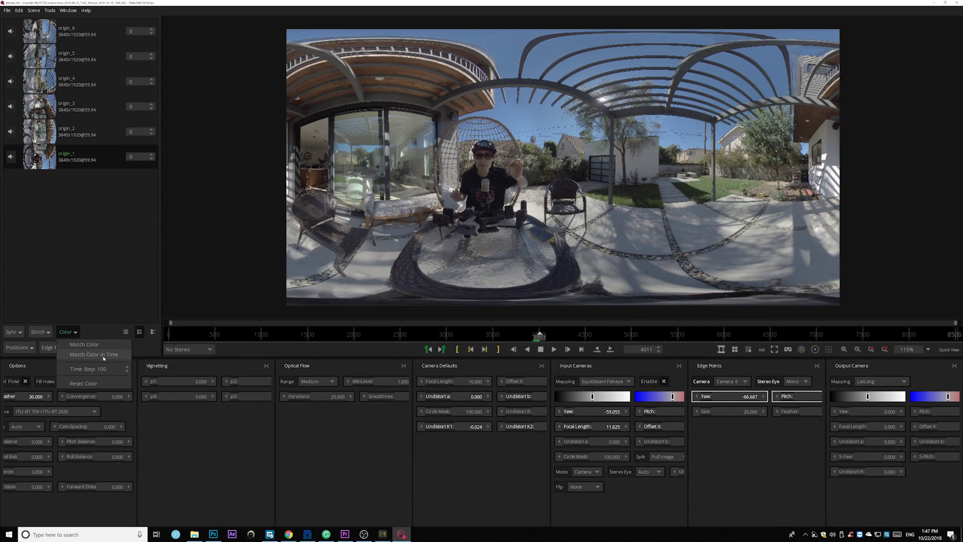
left_click(203, 390)
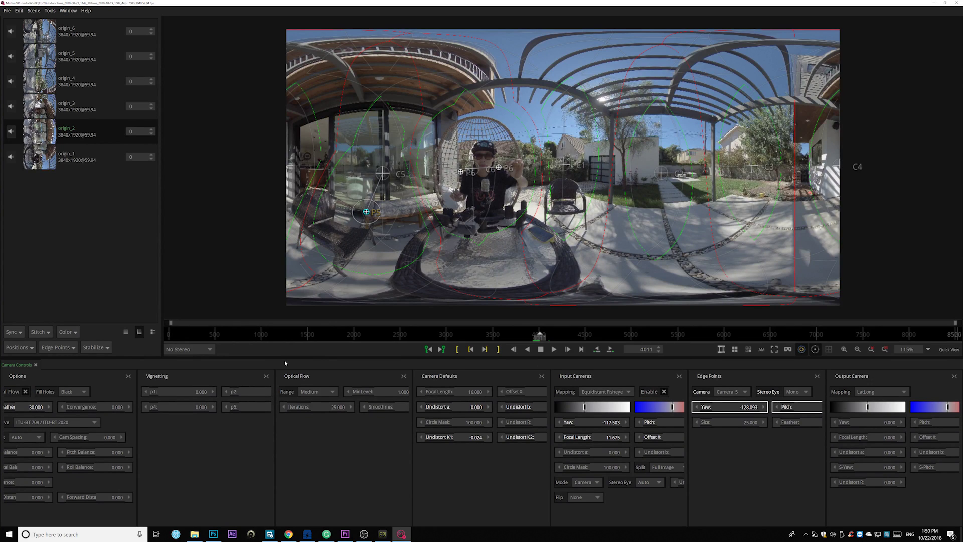
In the render settings, choose Quicktime ProRes as the file type and set Audio to In movie
left_click(6, 11)
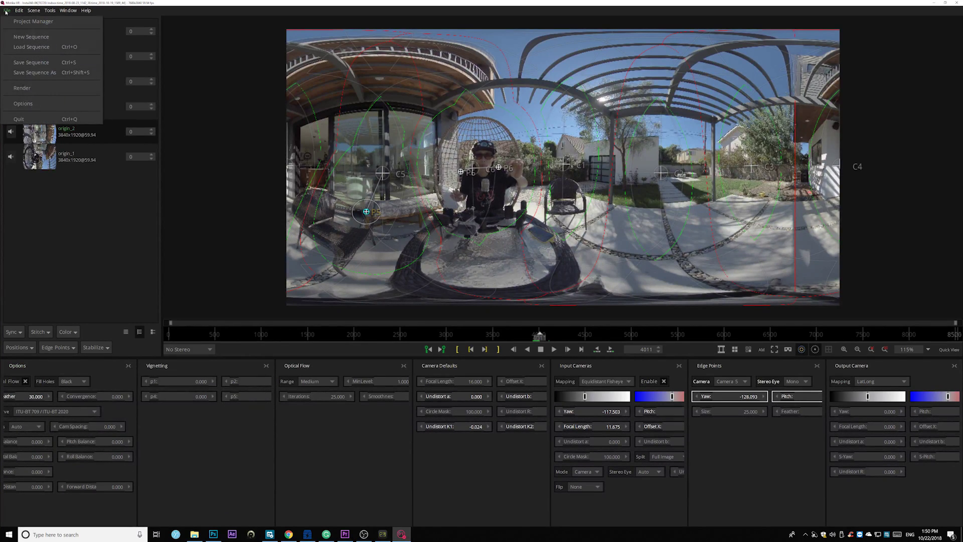
key("ctrl+r")
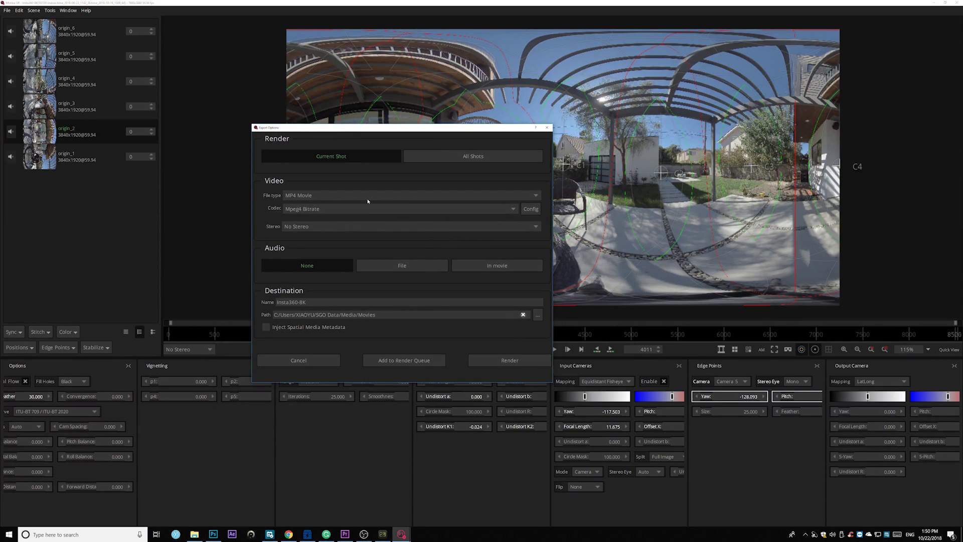
left_click(336, 196)
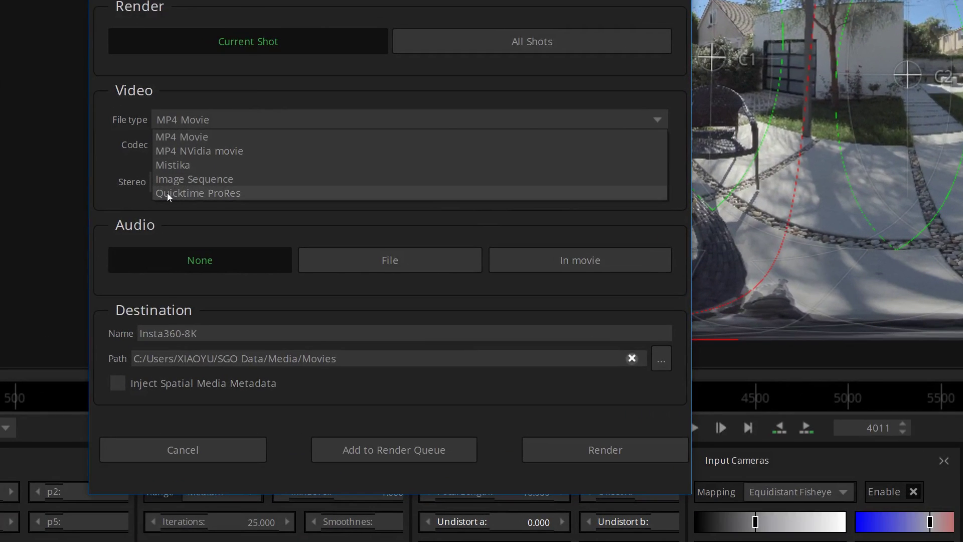
left_click(167, 192)
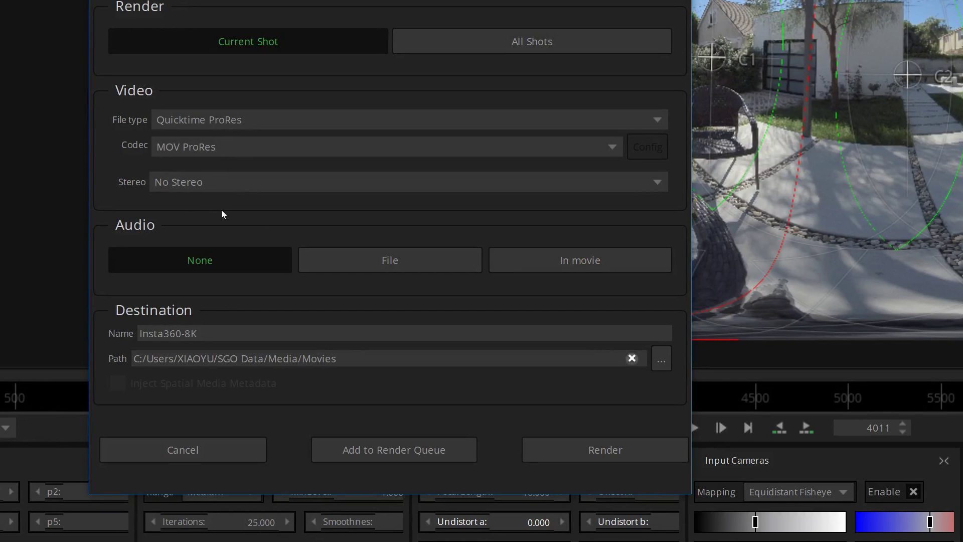
left_click(573, 264)
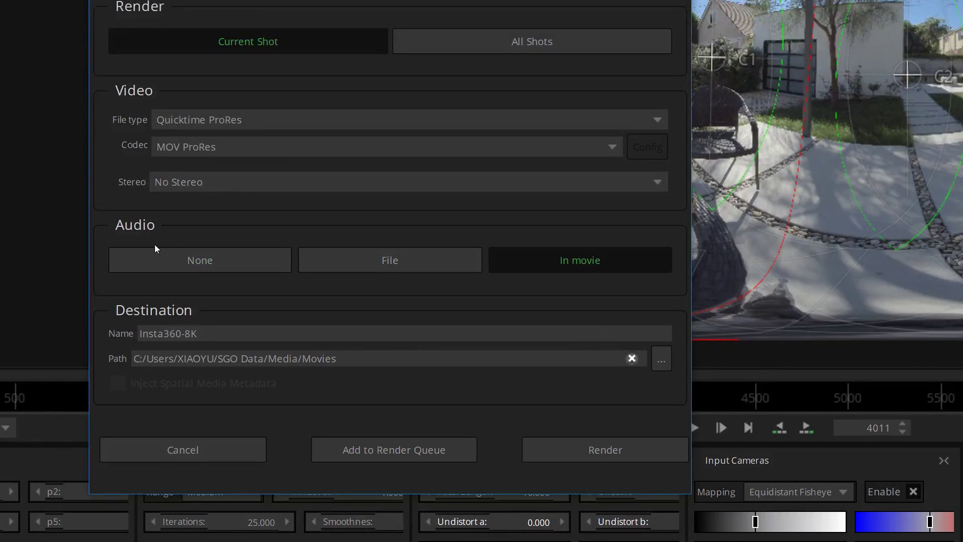